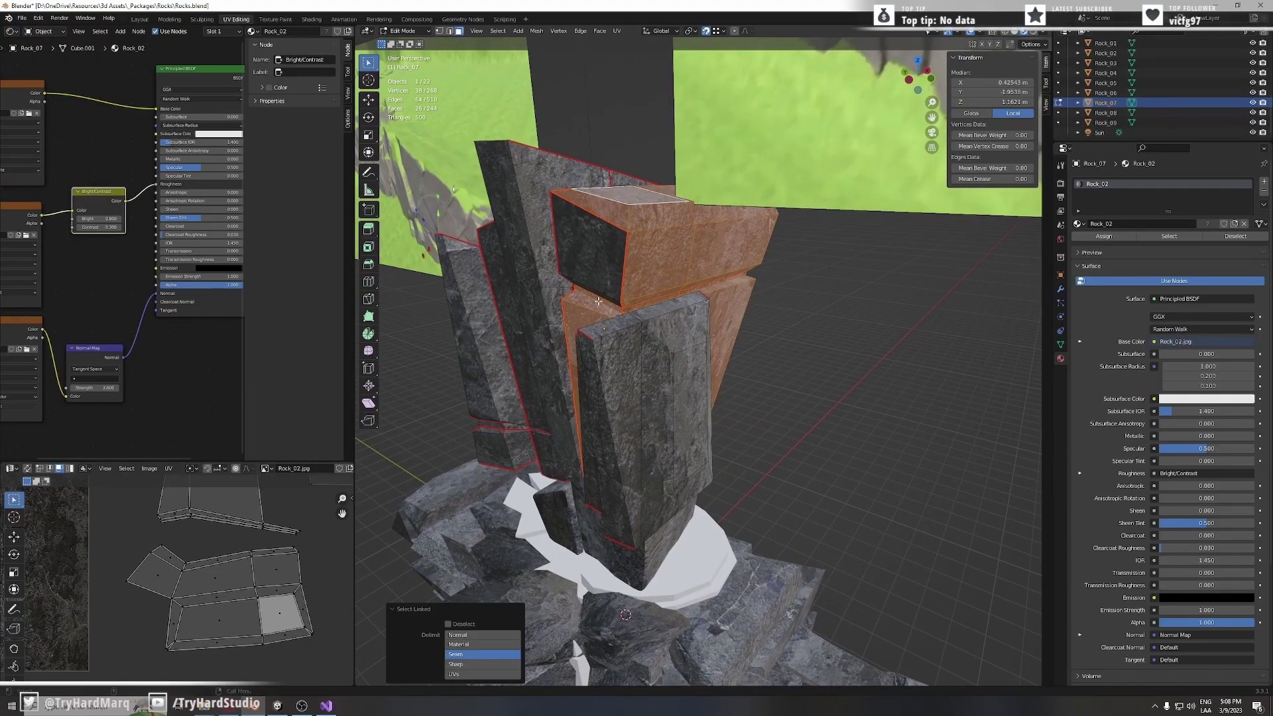
Mark the edge at the lower end of the stone slab on Rock_07 as a UV seam.
{"action": "middle_click_drag", "start_coordinate": [598, 301], "coordinate": [752, 405]}
{"action": "scroll", "coordinate": [733, 416], "scroll_direction": "up", "scroll_amount": 3}
{"action": "key", "text": "2"}
{"action": "left_click", "coordinate": [778, 474]}
{"action": "right_click", "coordinate": [779, 475]}
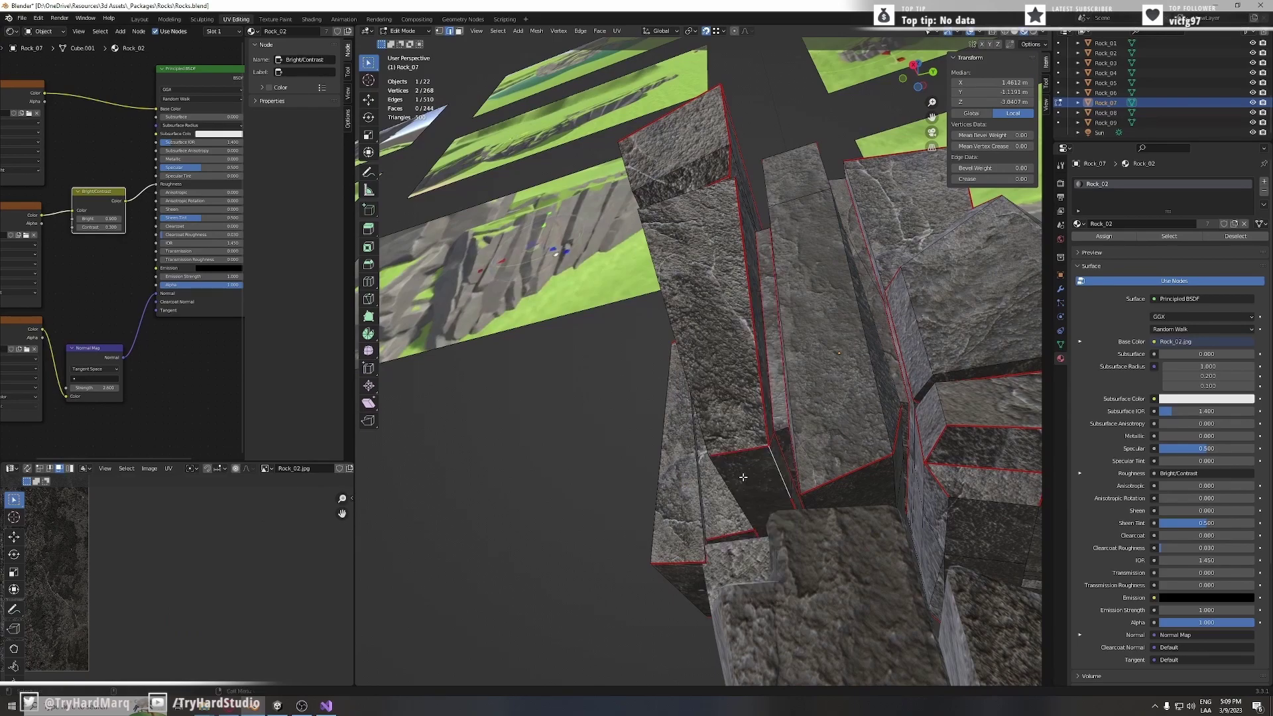
{"action": "middle_click_drag", "start_coordinate": [743, 477], "coordinate": [715, 429]}
{"action": "left_click", "coordinate": [720, 438]}
{"action": "scroll", "coordinate": [719, 435], "scroll_direction": "down", "scroll_amount": 2}
Select the seam-bounded face islands of the upper stone blocks on Rock_07 in face mode.
{"action": "key", "text": "3"}
{"action": "key", "text": "alt+z"}
{"action": "scroll", "coordinate": [709, 427], "scroll_direction": "down", "scroll_amount": 2}
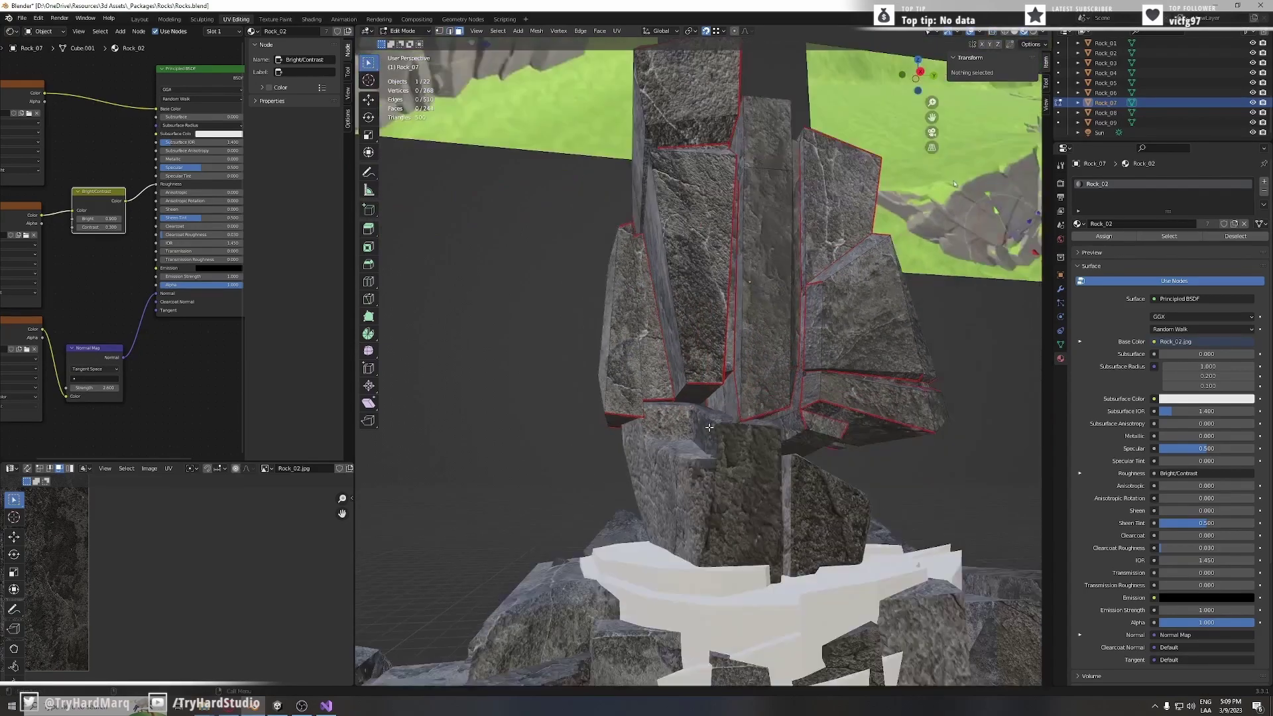
{"action": "middle_click_drag", "start_coordinate": [690, 383], "coordinate": [653, 362]}
{"action": "middle_click_drag", "start_coordinate": [639, 232], "coordinate": [782, 242]}
{"action": "key", "text": "l"}
{"action": "middle_click_drag", "start_coordinate": [713, 268], "coordinate": [681, 294]}
{"action": "key", "text": "l"}
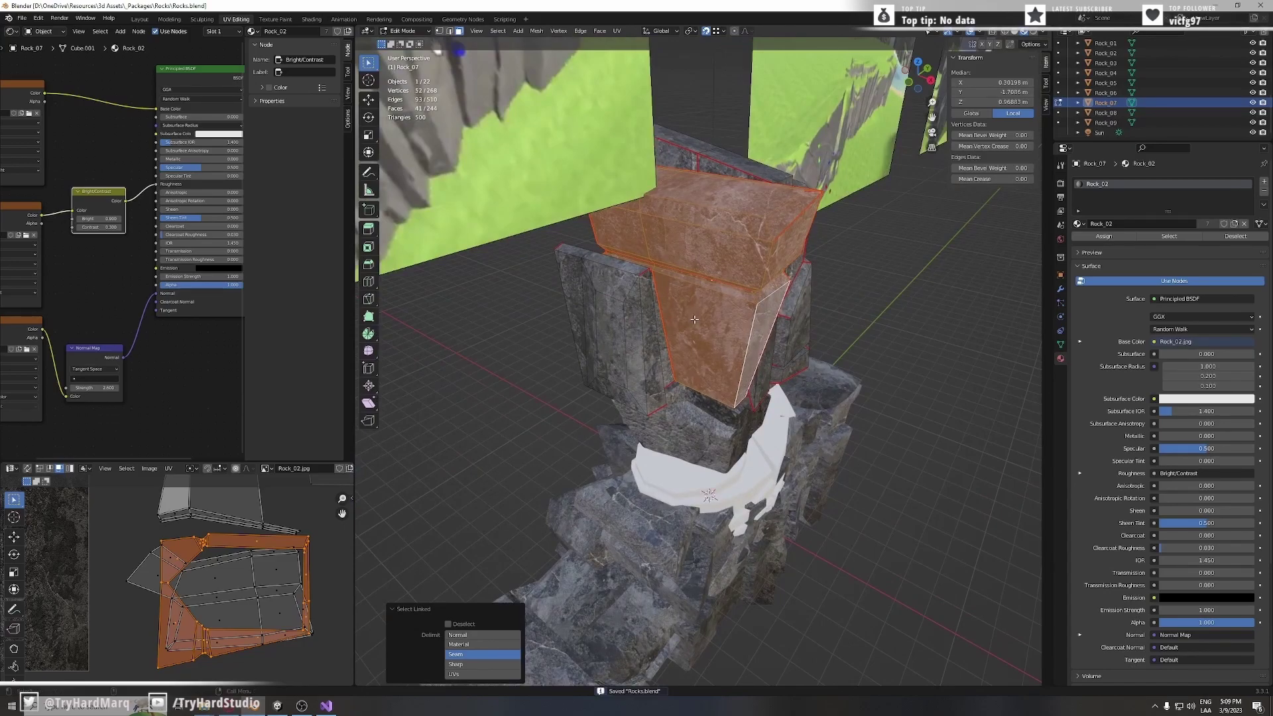
{"action": "left_click", "coordinate": [685, 324]}
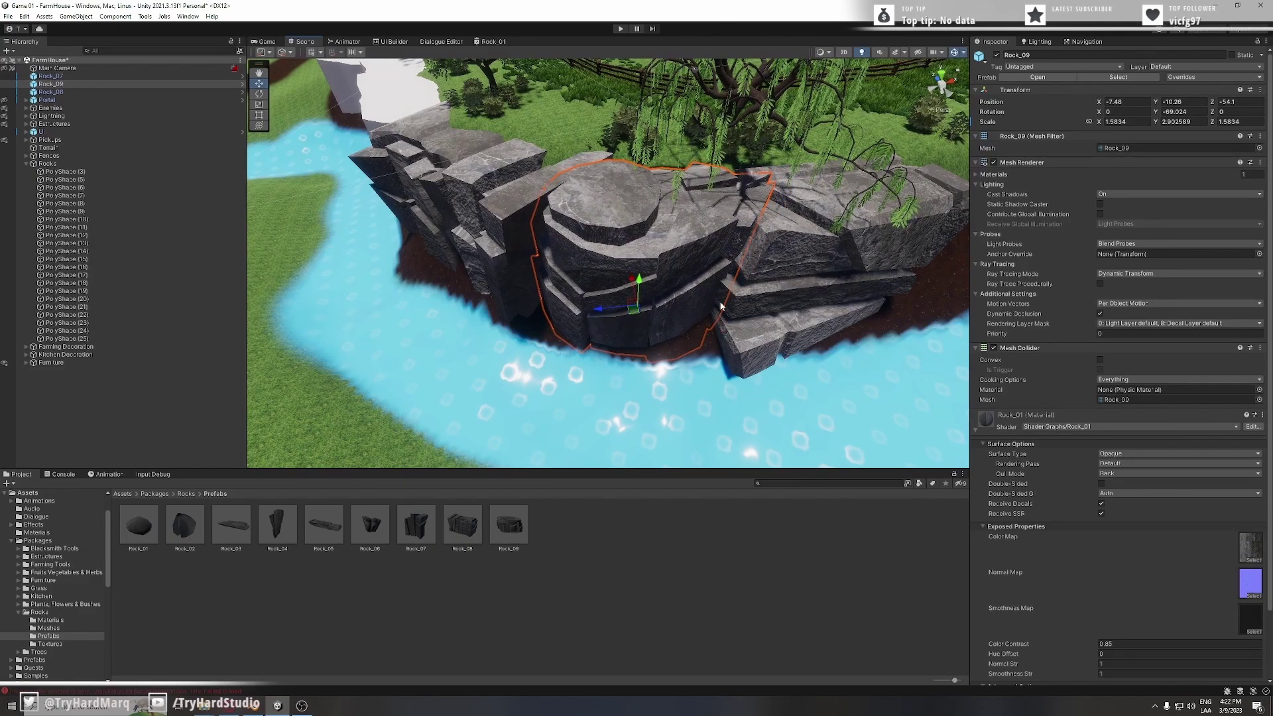
Switch to Unity and reposition Rock_09 on the riverbank at about X -7.26, Y -9.99, Z -54.44.
{"action": "left_click_drag", "start_coordinate": [721, 307], "coordinate": [740, 295], "text": "alt"}
{"action": "right_click_drag", "start_coordinate": [740, 296], "coordinate": [729, 246]}
{"action": "key", "text": "w"}
{"action": "left_click_drag", "start_coordinate": [729, 247], "coordinate": [861, 316], "text": "alt"}
{"action": "scroll", "coordinate": [861, 316], "scroll_direction": "down", "scroll_amount": 10}
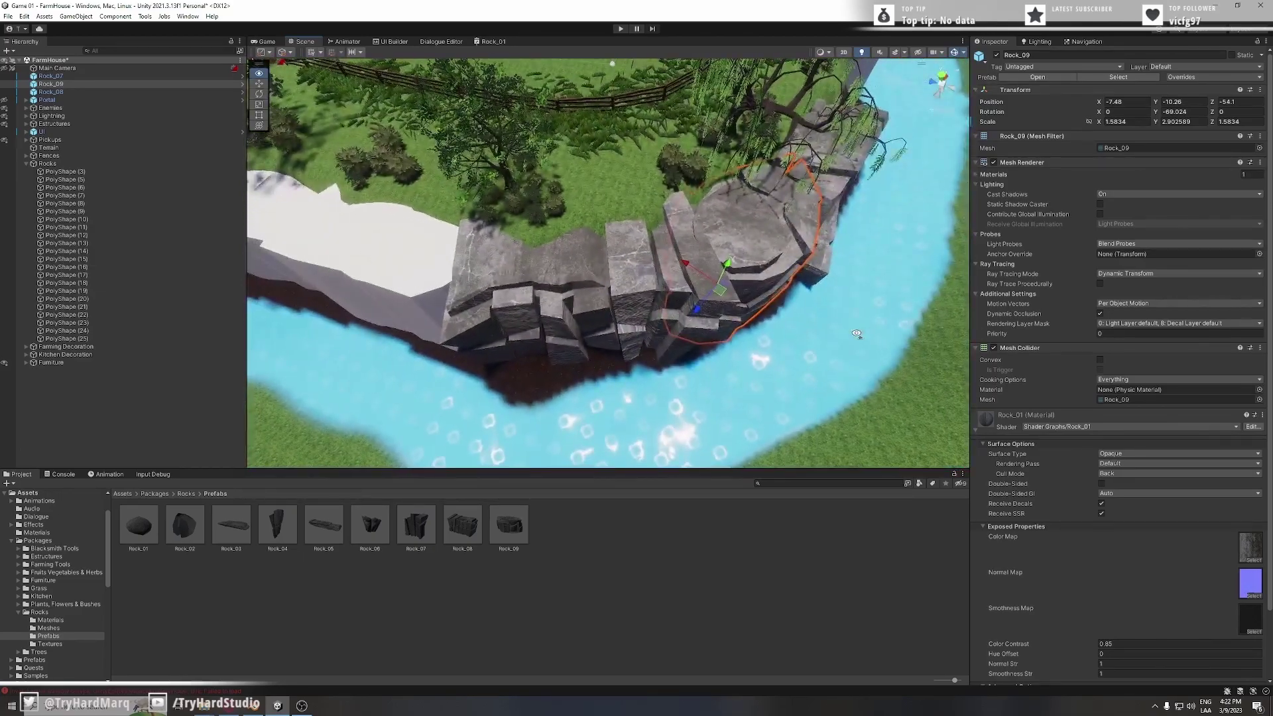
{"action": "right_click_drag", "start_coordinate": [857, 334], "coordinate": [625, 348]}
{"action": "key", "text": "d"}
{"action": "key", "text": "w"}
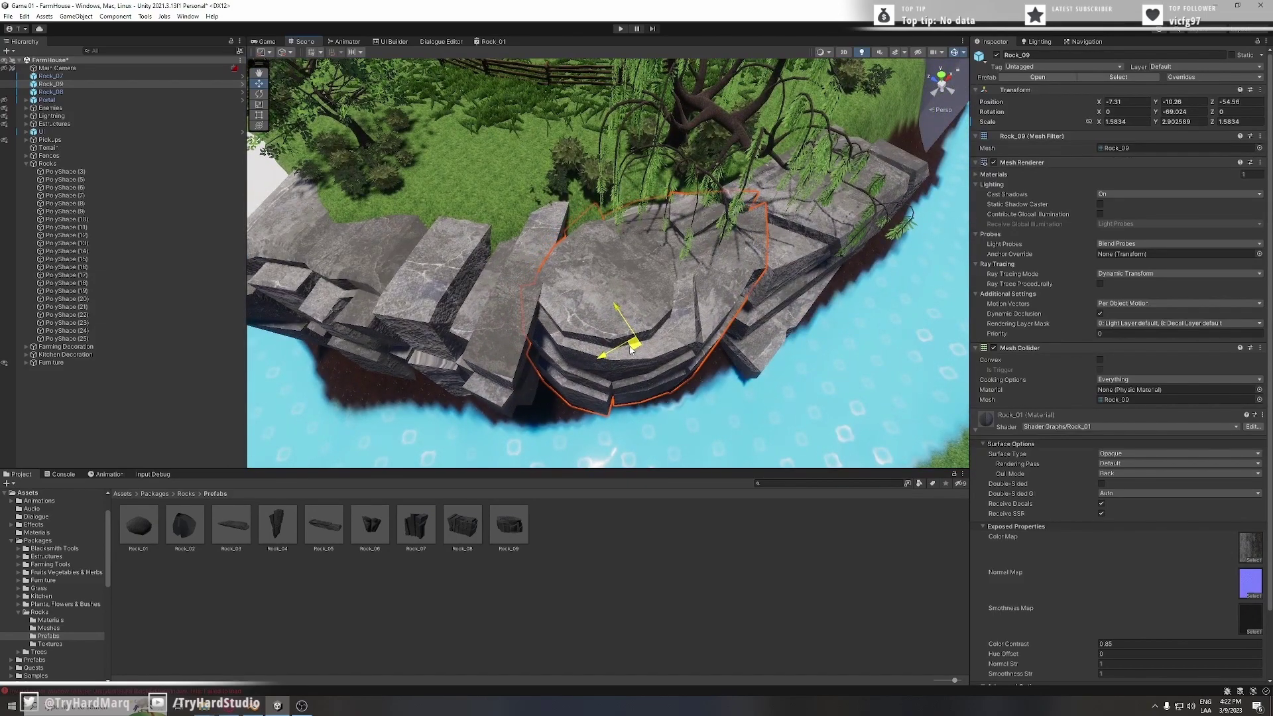
{"action": "left_click_drag", "start_coordinate": [631, 344], "coordinate": [674, 307], "text": "alt"}
{"action": "left_click_drag", "start_coordinate": [666, 405], "coordinate": [667, 398]}
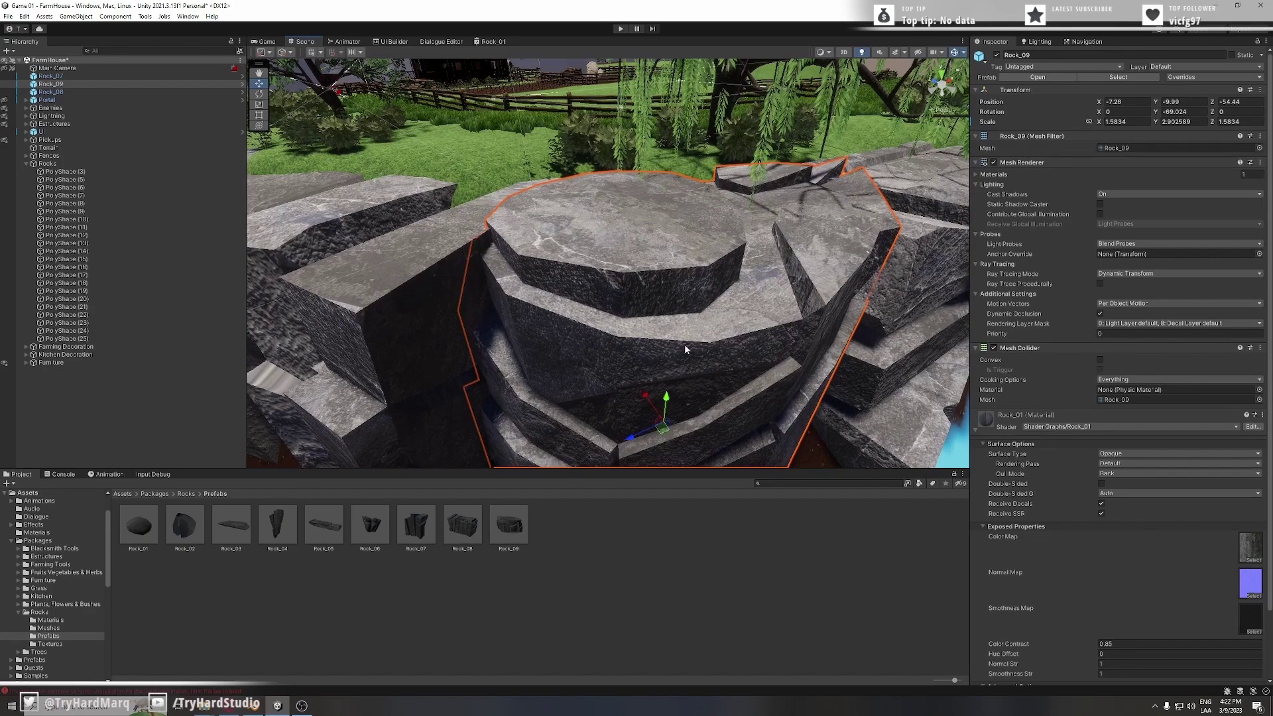
Select Rock_07 beside the round rock and shift it slightly along the riverbank.
{"action": "left_click_drag", "start_coordinate": [686, 348], "coordinate": [624, 372], "text": "alt"}
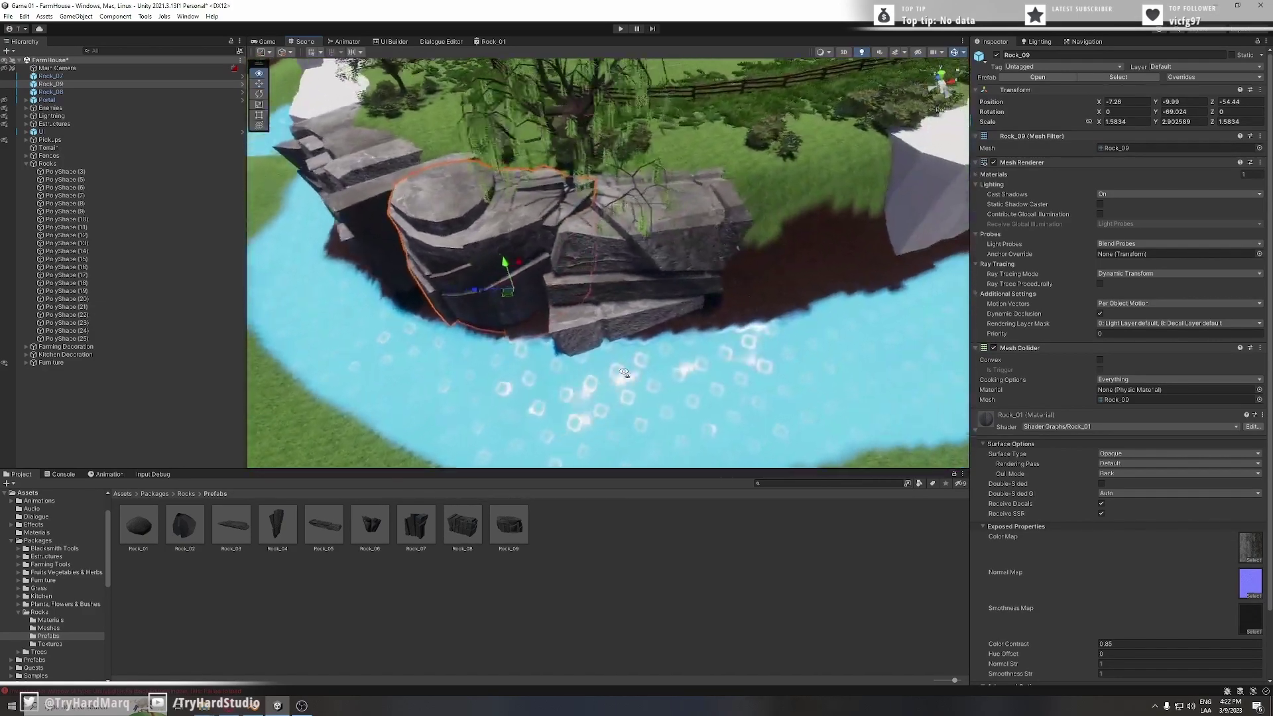
{"action": "left_click", "coordinate": [611, 330]}
{"action": "right_click_drag", "start_coordinate": [624, 373], "coordinate": [602, 324]}
{"action": "key", "text": "w"}
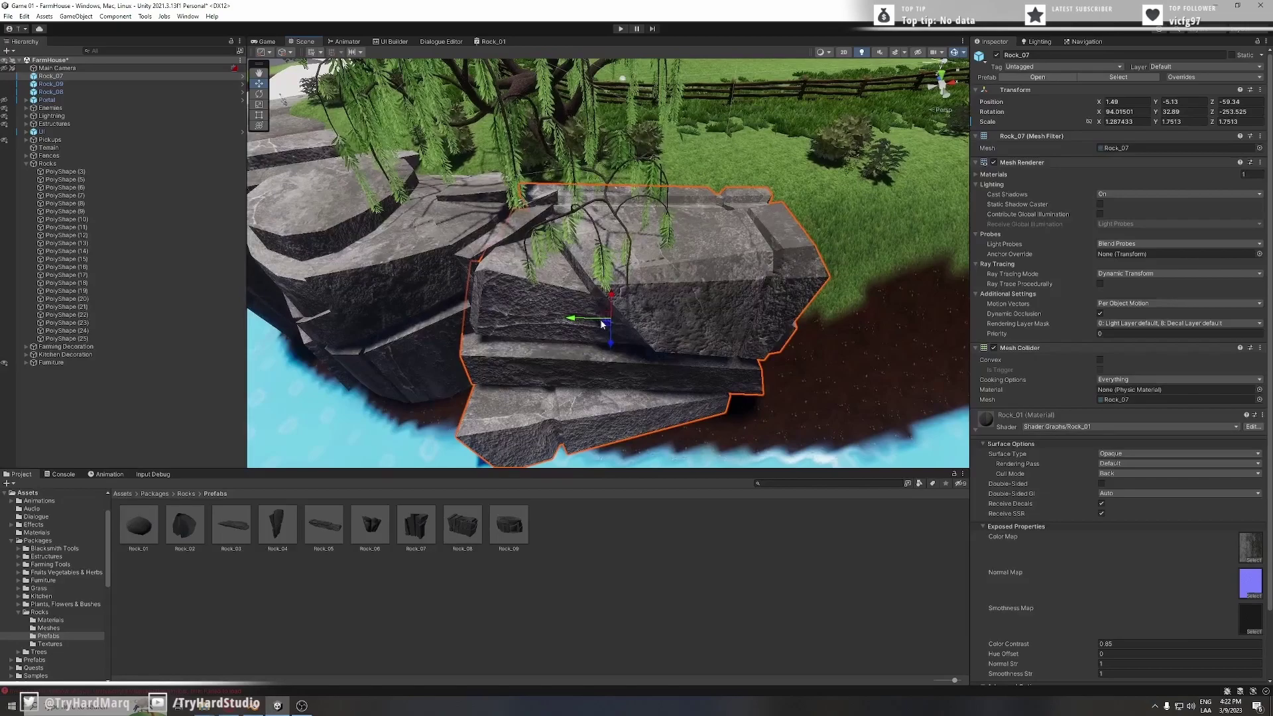
{"action": "left_click_drag", "start_coordinate": [602, 324], "coordinate": [624, 318]}
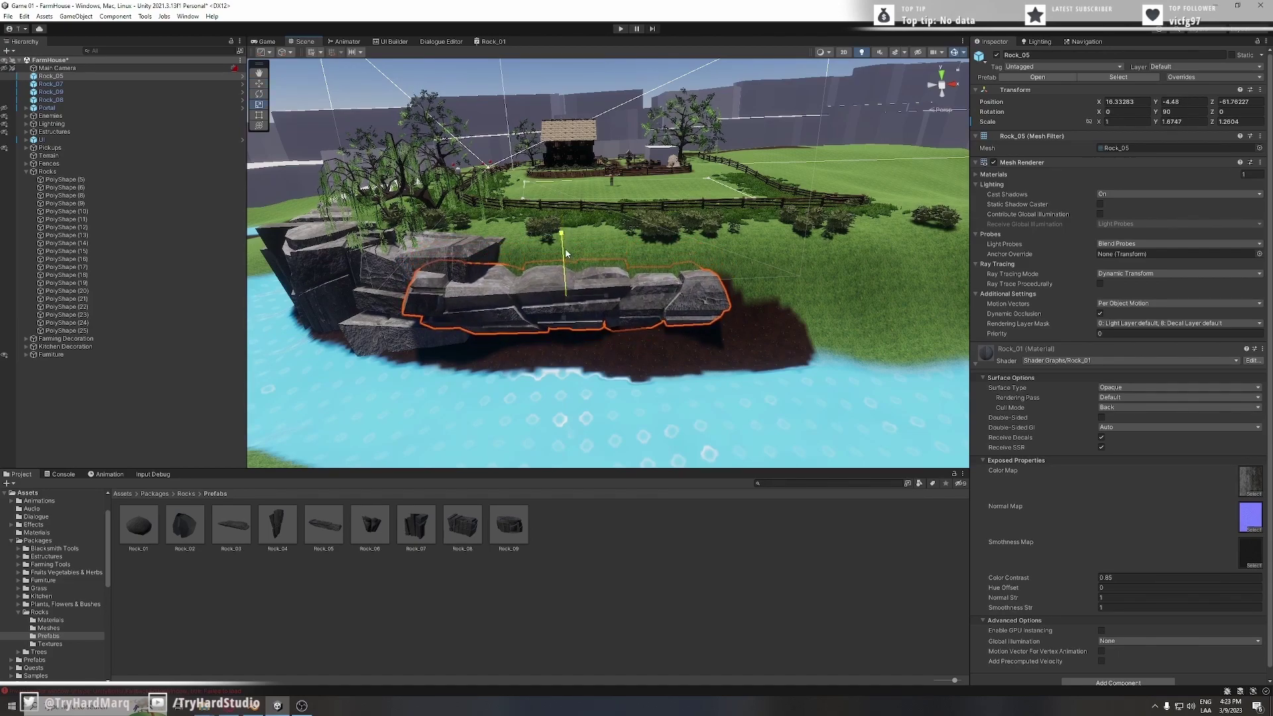
Adjust the vertical scale of Rock_05 on the riverbank.
{"action": "left_click_drag", "start_coordinate": [567, 253], "coordinate": [590, 301]}
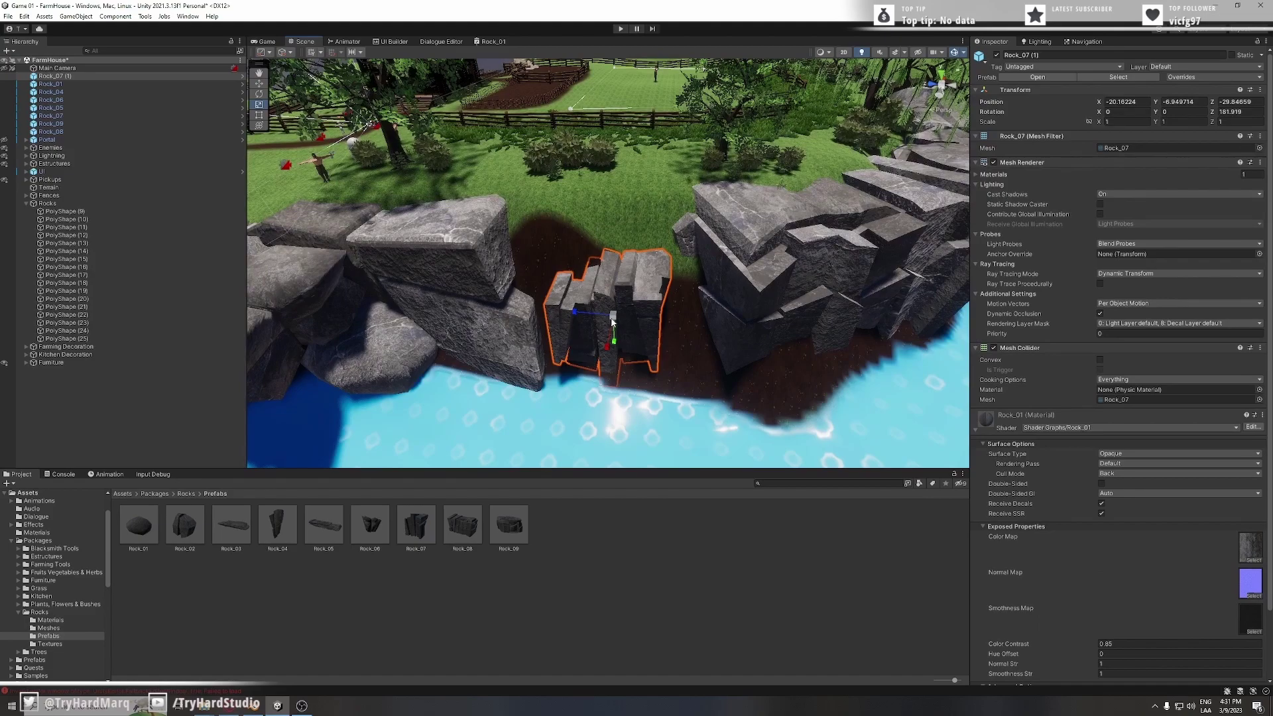
Enlarge Rock_07 (1) uniformly to a scale of about 1.84 to fill the riverbank gap, and adjust its X scale.
{"action": "left_click_drag", "start_coordinate": [613, 320], "coordinate": [657, 327]}
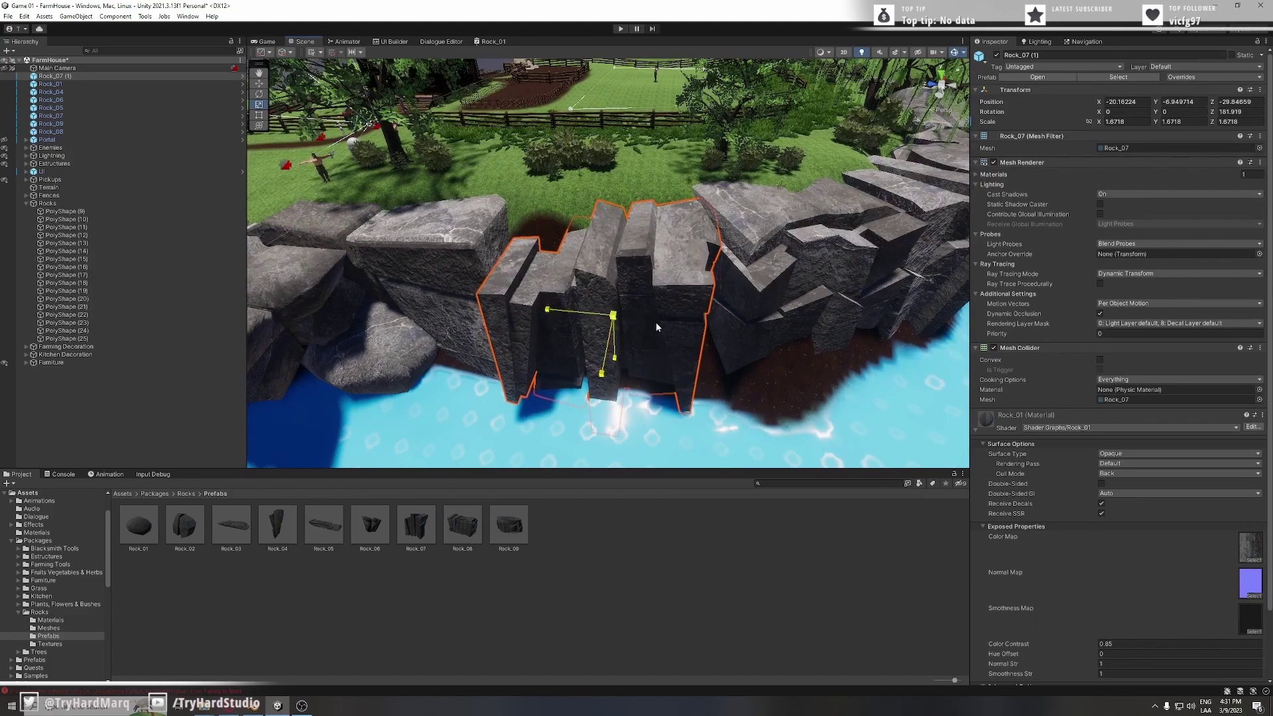
{"action": "right_click_drag", "start_coordinate": [709, 296], "coordinate": [513, 312]}
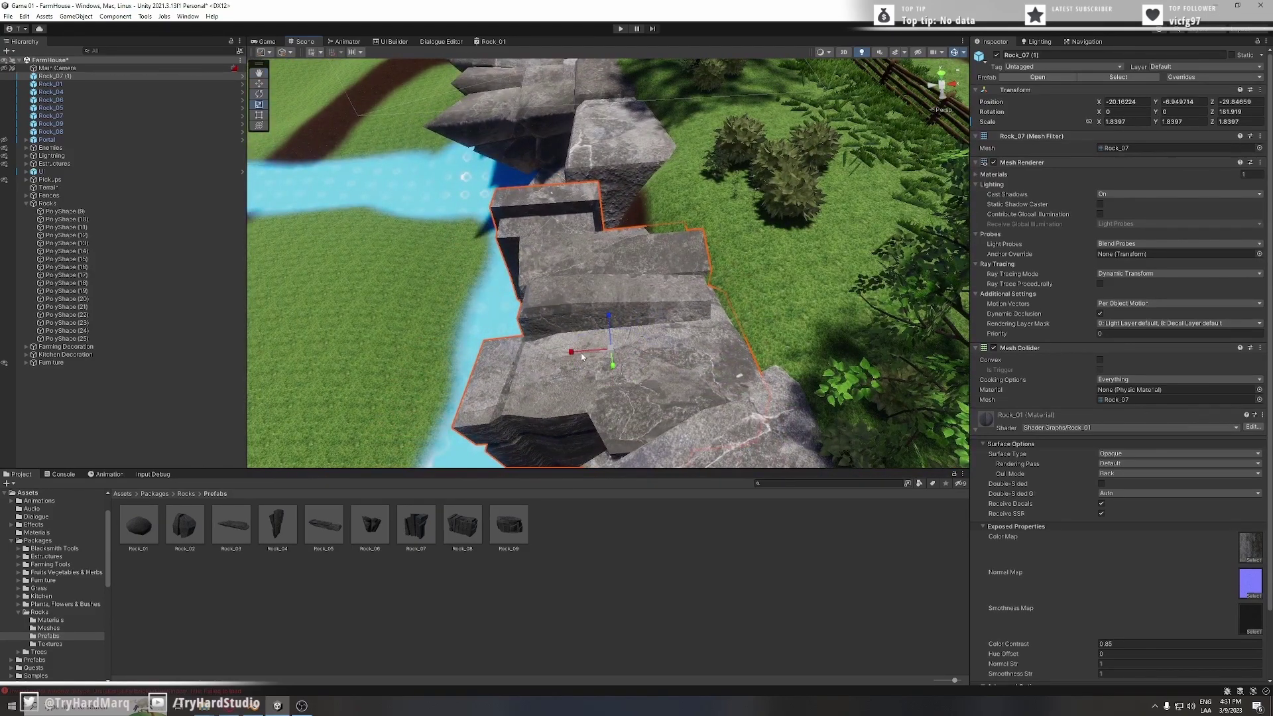
{"action": "mouse_move", "coordinate": [581, 356]}
{"action": "left_mouse_down"}
{"action": "mouse_move", "coordinate": [657, 337]}
{"action": "mouse_move", "coordinate": [598, 341]}
{"action": "left_mouse_up"}
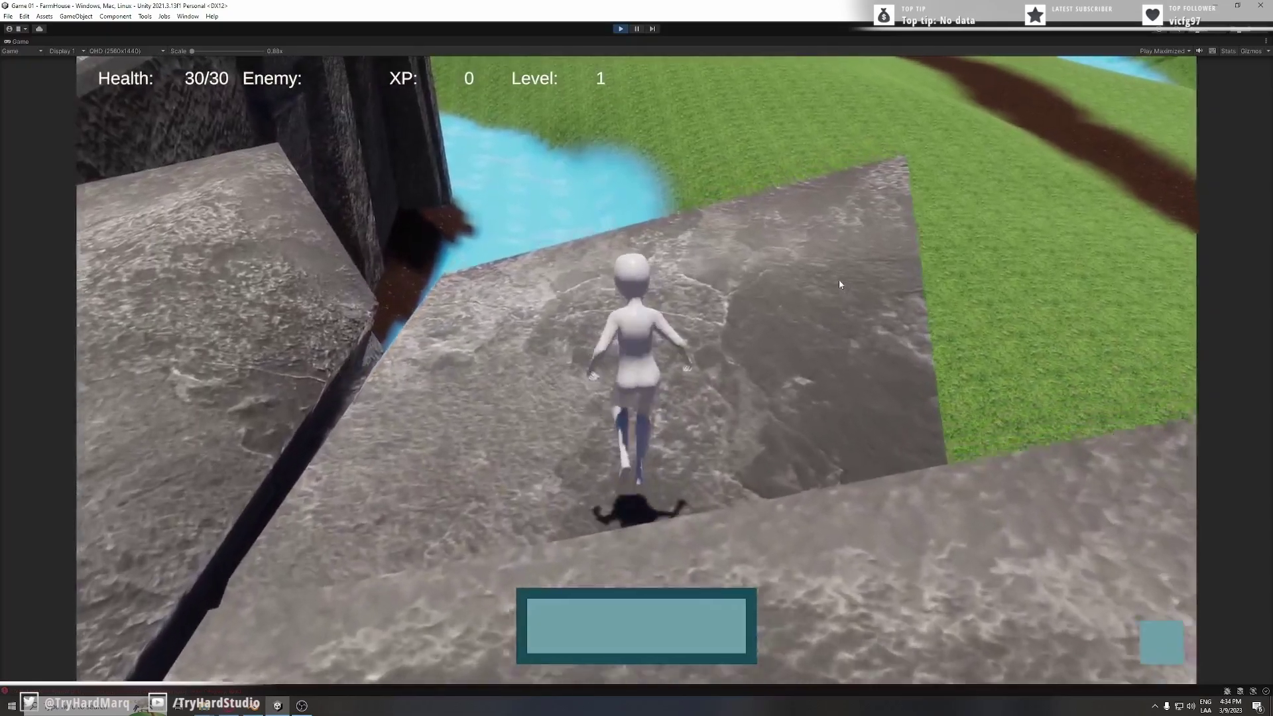
Run the character across the placed riverbank rocks in play mode to check their surfaces.
{"action": "key", "text": "w"}
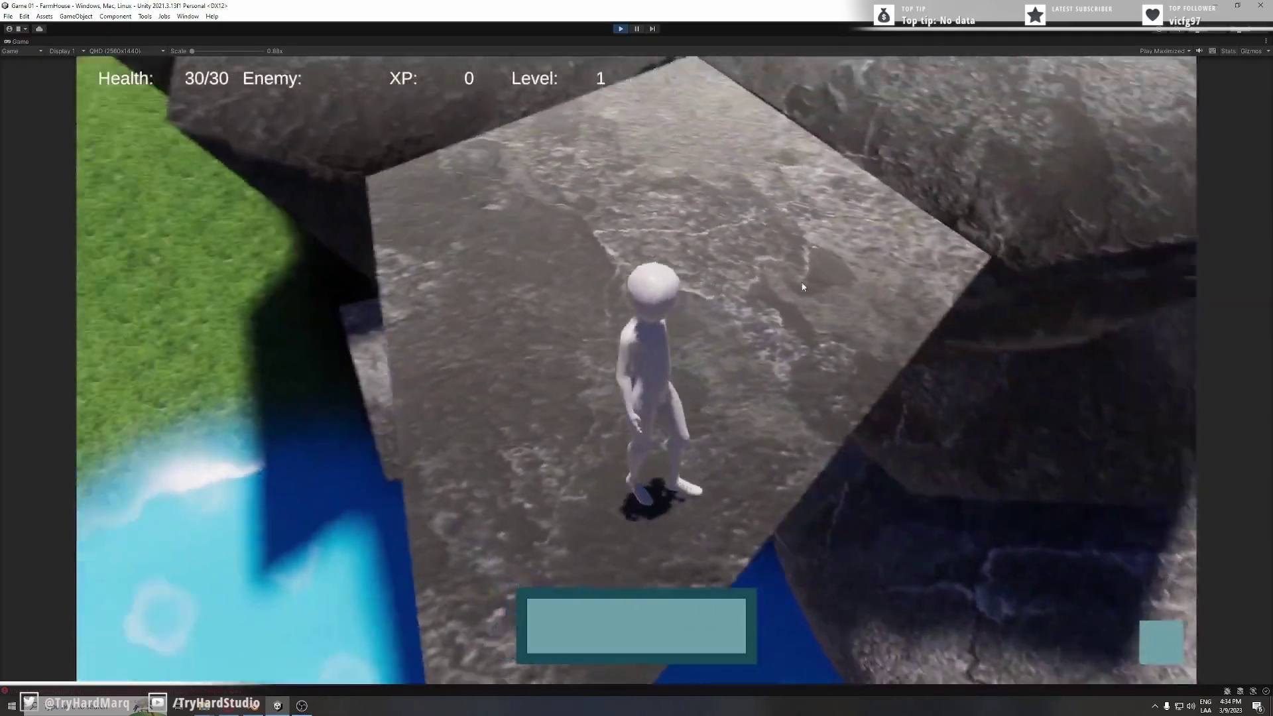
{"action": "key", "text": "w"}
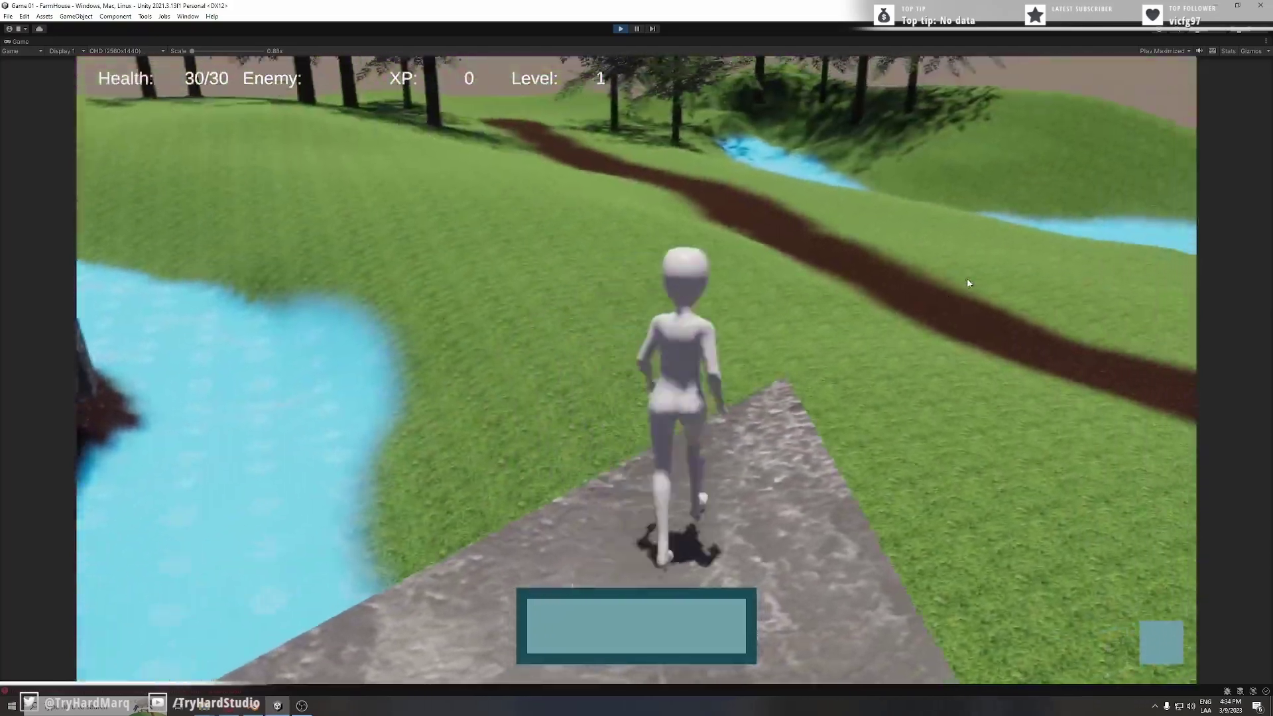
{"action": "key", "text": "w"}
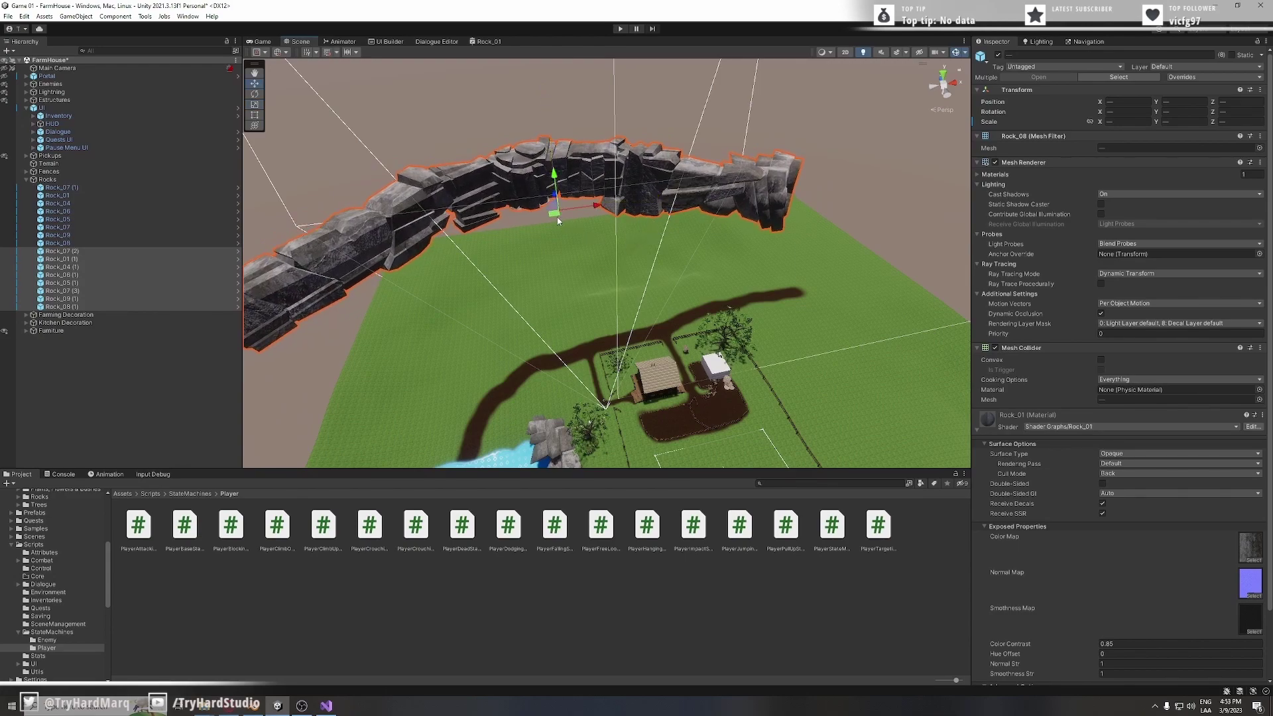
Move the selected arc of rocks sideways, lower it, and bring it in against the terrain's far edge.
{"action": "left_click_drag", "start_coordinate": [558, 221], "coordinate": [611, 217]}
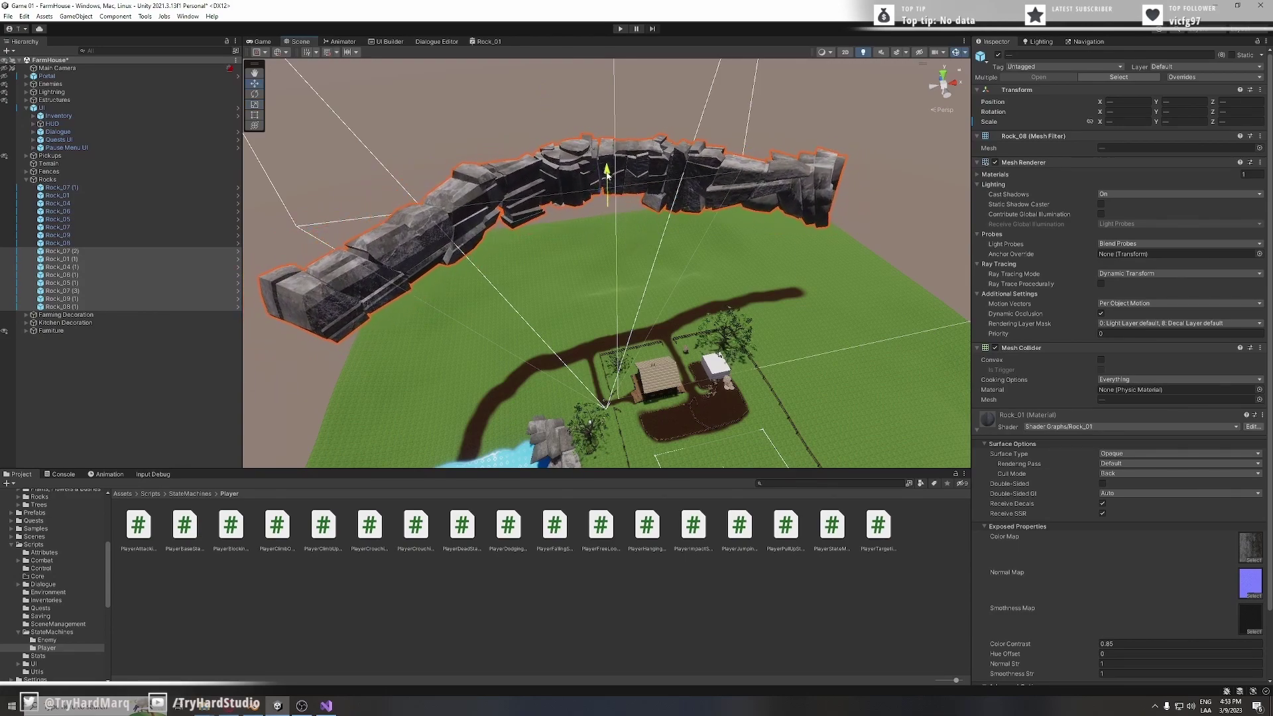
{"action": "left_click_drag", "start_coordinate": [608, 174], "coordinate": [609, 202]}
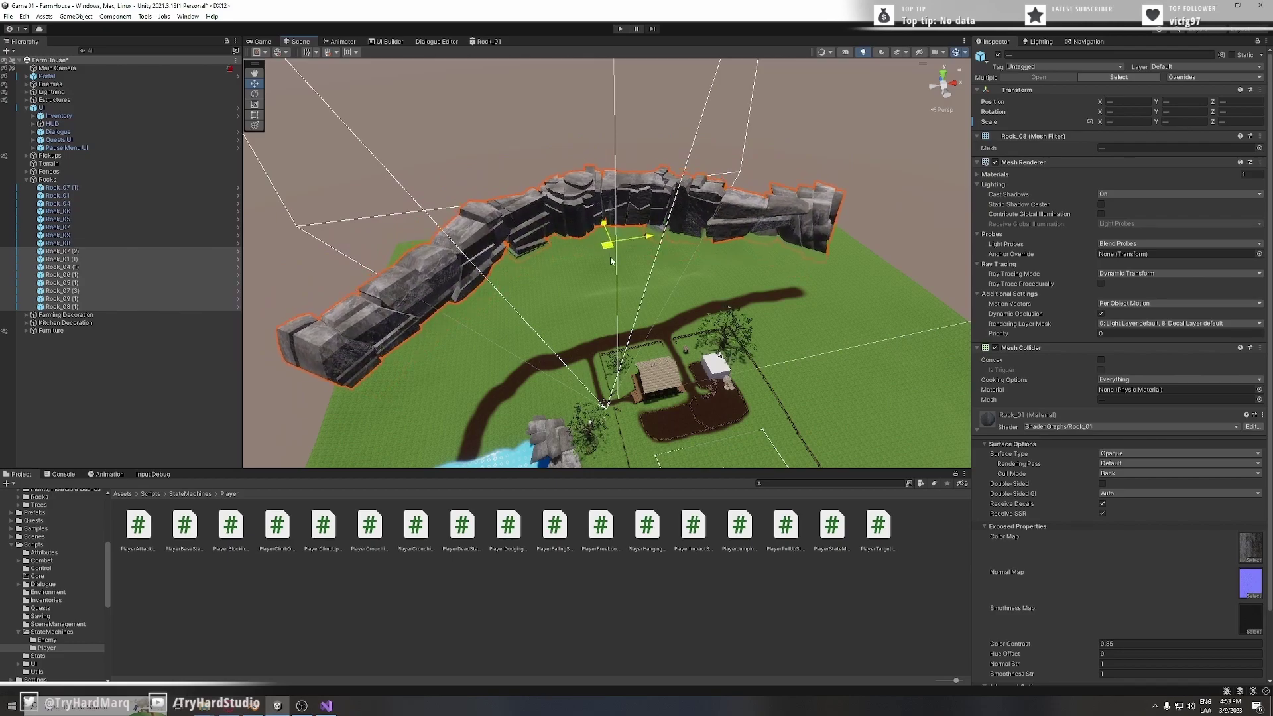
{"action": "left_click_drag", "start_coordinate": [610, 260], "coordinate": [629, 286]}
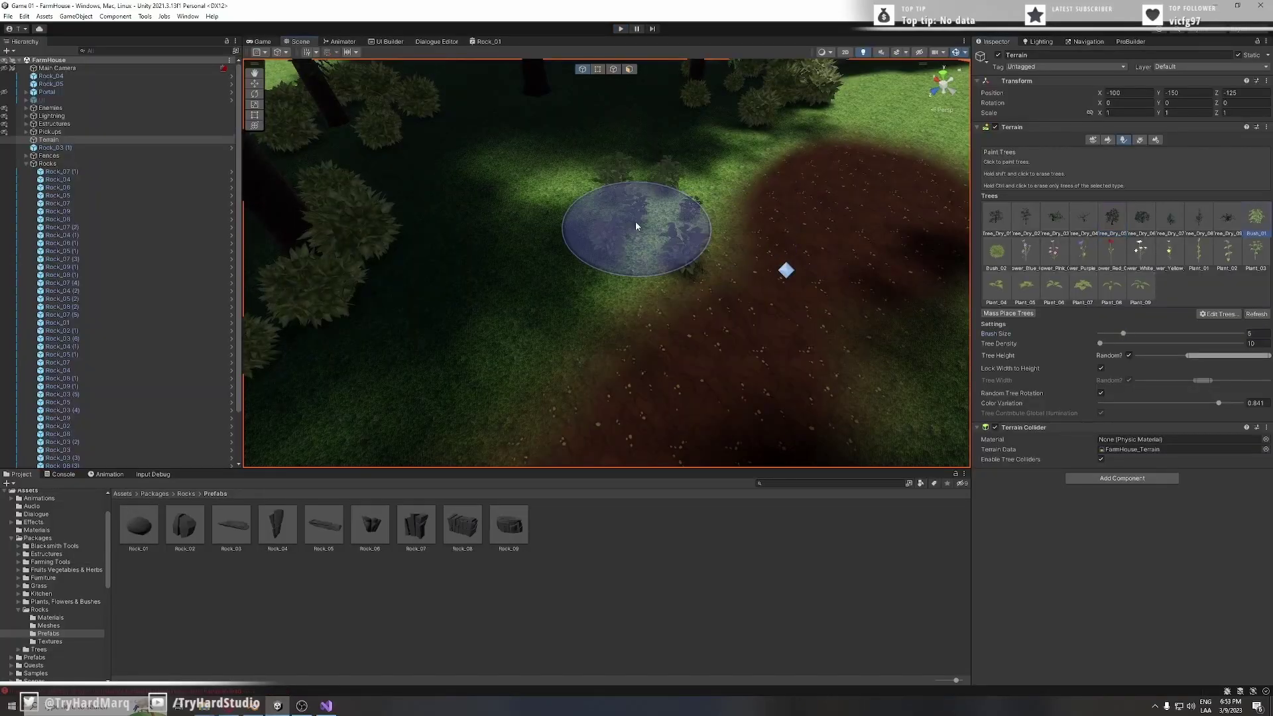
Paint Bush_01 plants around the tree trunks on the forest floor with brush size 5 and tree density 10.
{"action": "mouse_move", "coordinate": [635, 221]}
{"action": "right_mouse_down"}
{"action": "mouse_move", "coordinate": [745, 272]}
{"action": "mouse_move", "coordinate": [568, 264]}
{"action": "right_mouse_up"}
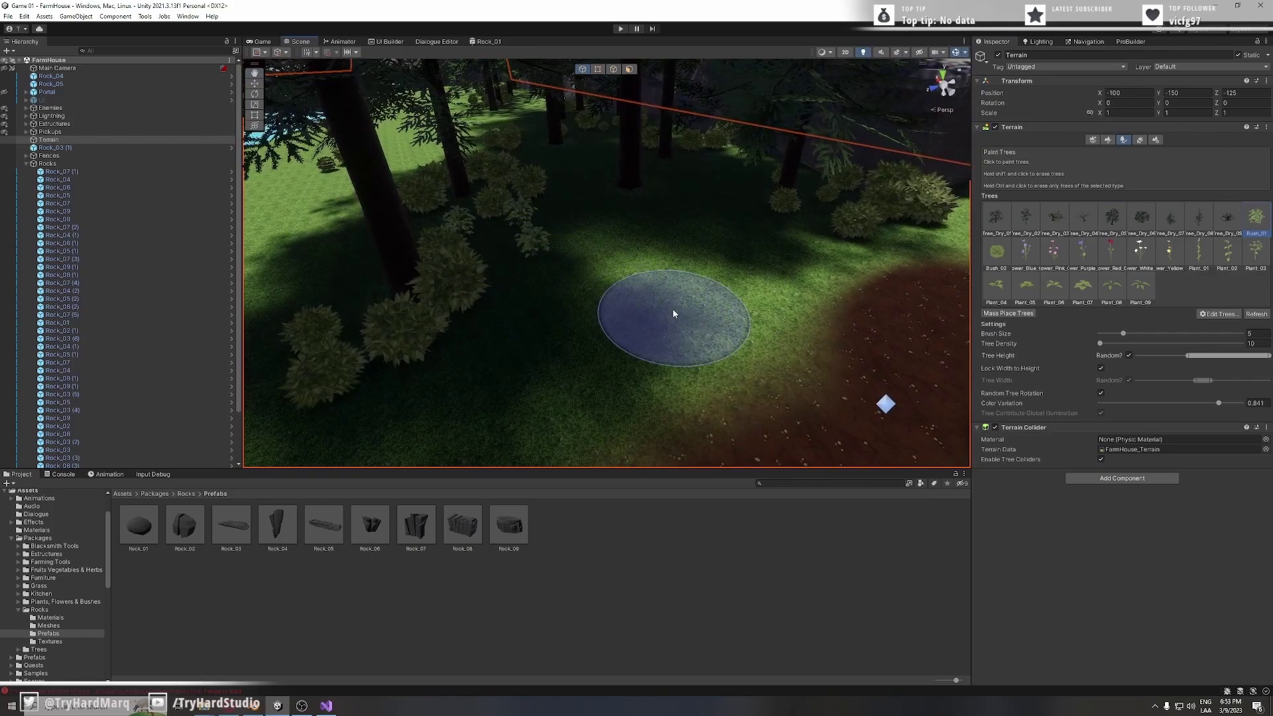
{"action": "mouse_move", "coordinate": [673, 310]}
{"action": "right_mouse_down"}
{"action": "mouse_move", "coordinate": [713, 261]}
{"action": "mouse_move", "coordinate": [753, 285]}
{"action": "mouse_move", "coordinate": [627, 292]}
{"action": "right_mouse_up"}
{"action": "key", "text": "w"}
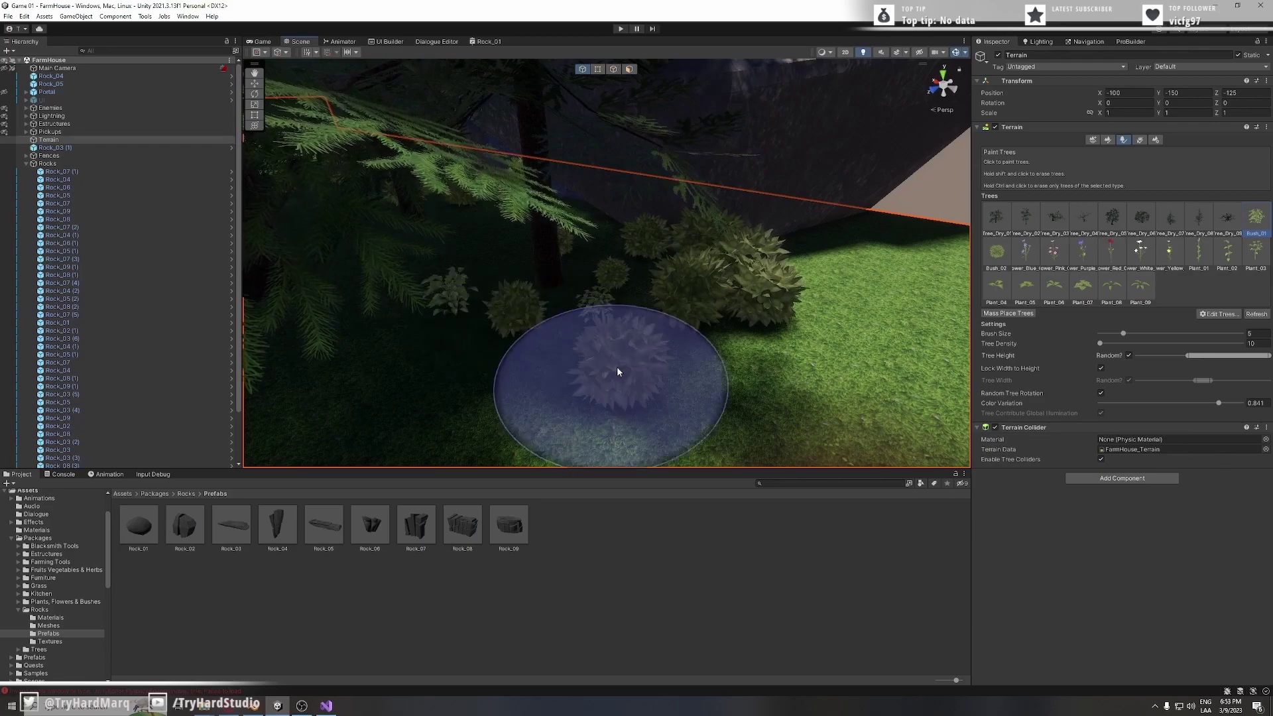
{"action": "mouse_move", "coordinate": [617, 366]}
{"action": "right_mouse_down"}
{"action": "mouse_move", "coordinate": [449, 321]}
{"action": "mouse_move", "coordinate": [365, 322]}
{"action": "mouse_move", "coordinate": [822, 374]}
{"action": "mouse_move", "coordinate": [756, 359]}
{"action": "mouse_move", "coordinate": [665, 305]}
{"action": "mouse_move", "coordinate": [676, 310]}
{"action": "mouse_move", "coordinate": [734, 250]}
{"action": "mouse_move", "coordinate": [637, 279]}
{"action": "mouse_move", "coordinate": [659, 237]}
{"action": "mouse_move", "coordinate": [654, 286]}
{"action": "mouse_move", "coordinate": [725, 265]}
{"action": "mouse_move", "coordinate": [682, 250]}
{"action": "mouse_move", "coordinate": [739, 298]}
{"action": "mouse_move", "coordinate": [716, 319]}
{"action": "right_mouse_up"}
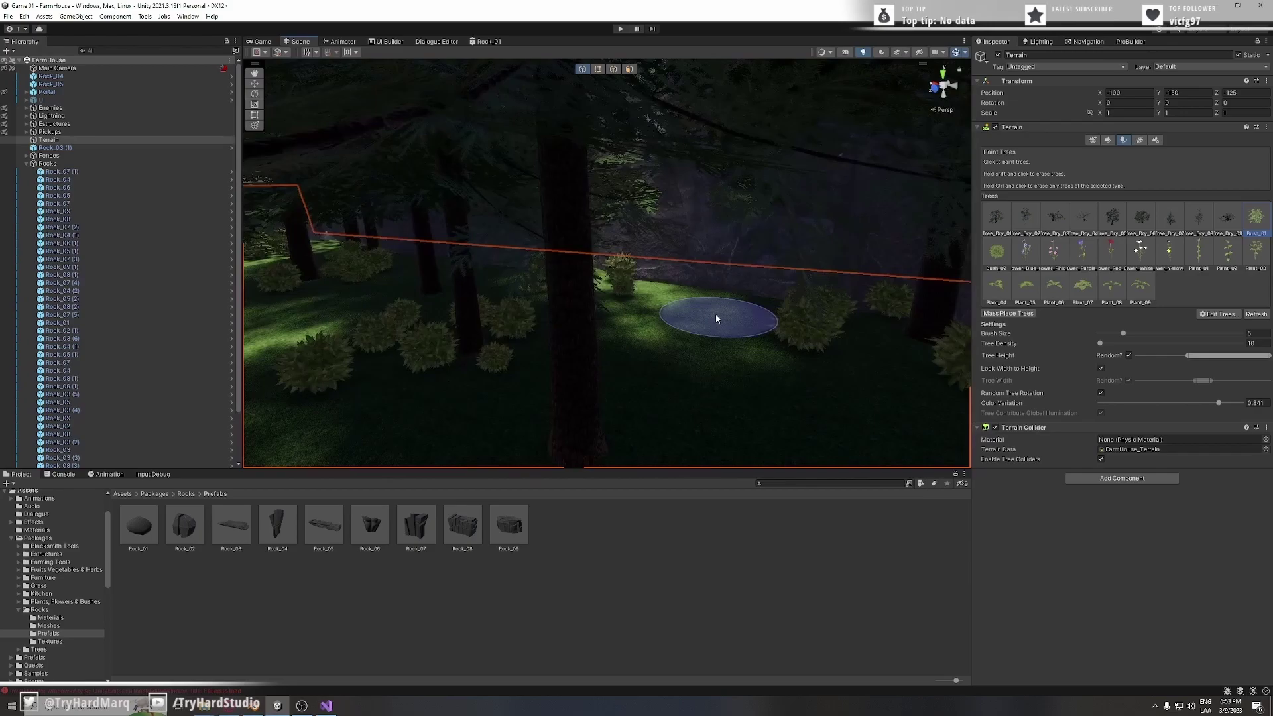
{"action": "scroll", "coordinate": [757, 332], "scroll_direction": "up", "scroll_amount": 4}
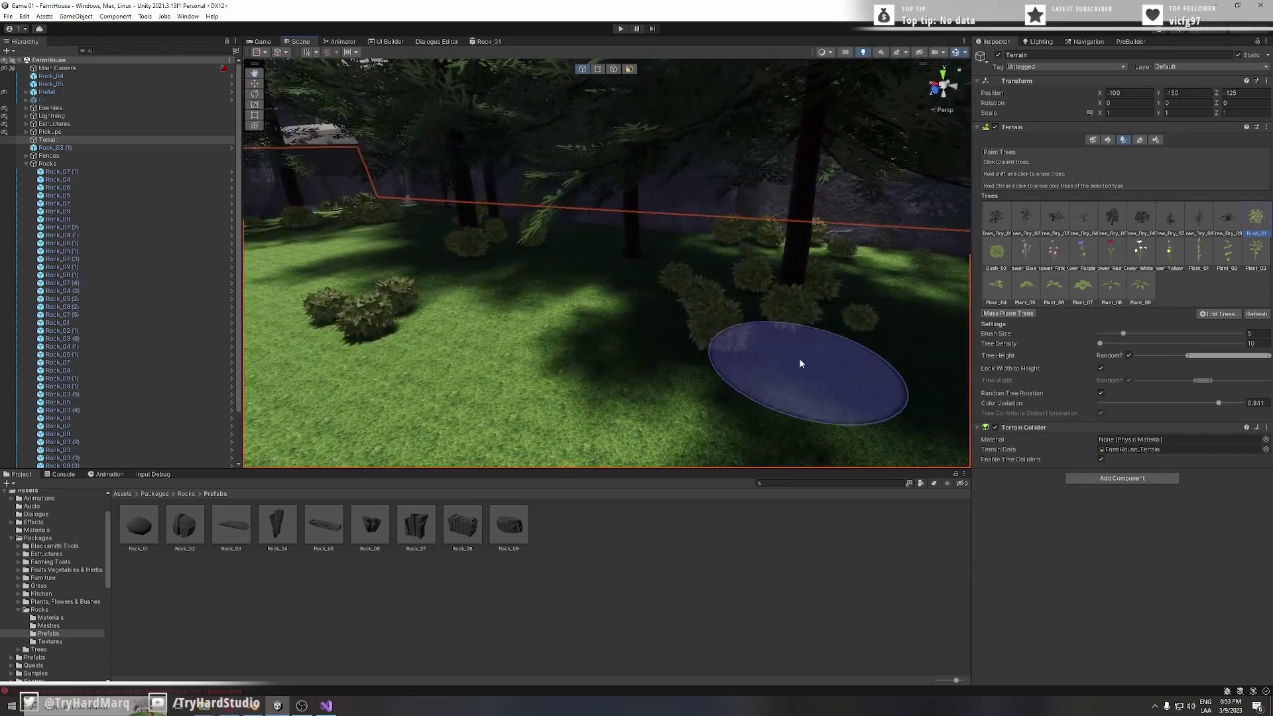
{"action": "mouse_move", "coordinate": [747, 312]}
{"action": "right_mouse_down"}
{"action": "mouse_move", "coordinate": [703, 287]}
{"action": "mouse_move", "coordinate": [716, 293]}
{"action": "right_mouse_up"}
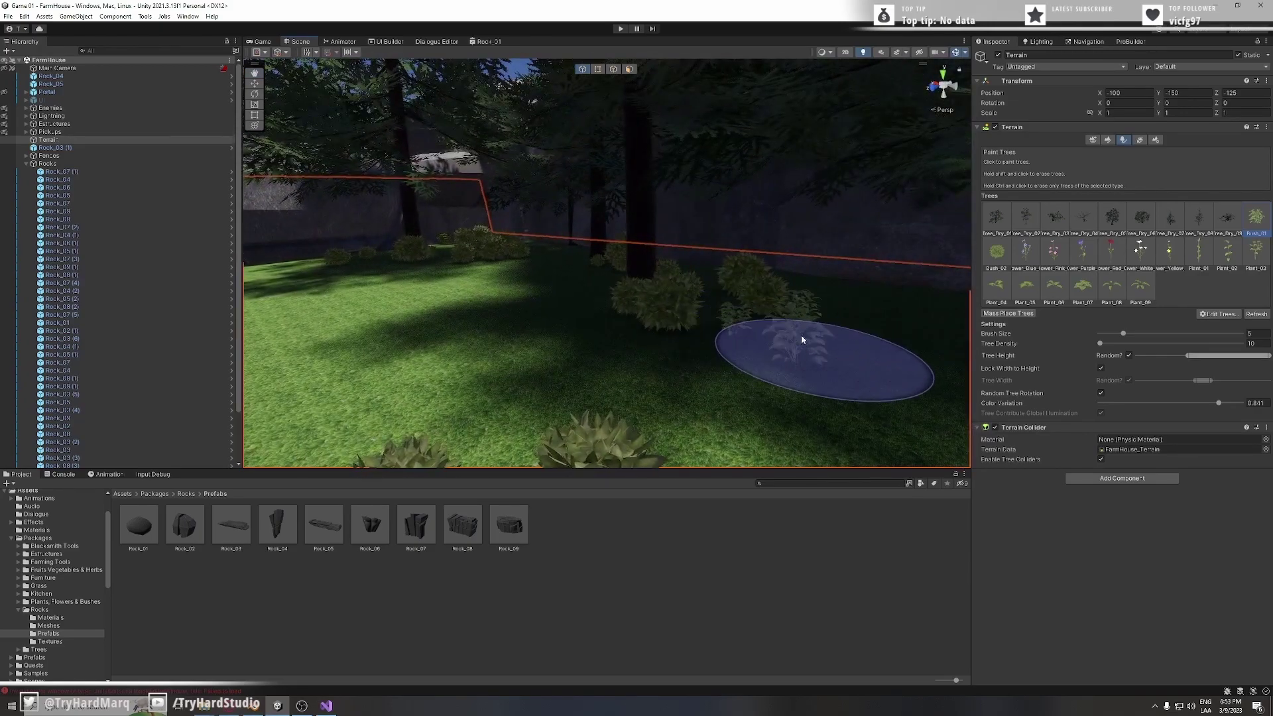
{"action": "mouse_move", "coordinate": [801, 340]}
{"action": "right_mouse_down"}
{"action": "mouse_move", "coordinate": [725, 285]}
{"action": "mouse_move", "coordinate": [712, 323]}
{"action": "right_mouse_up"}
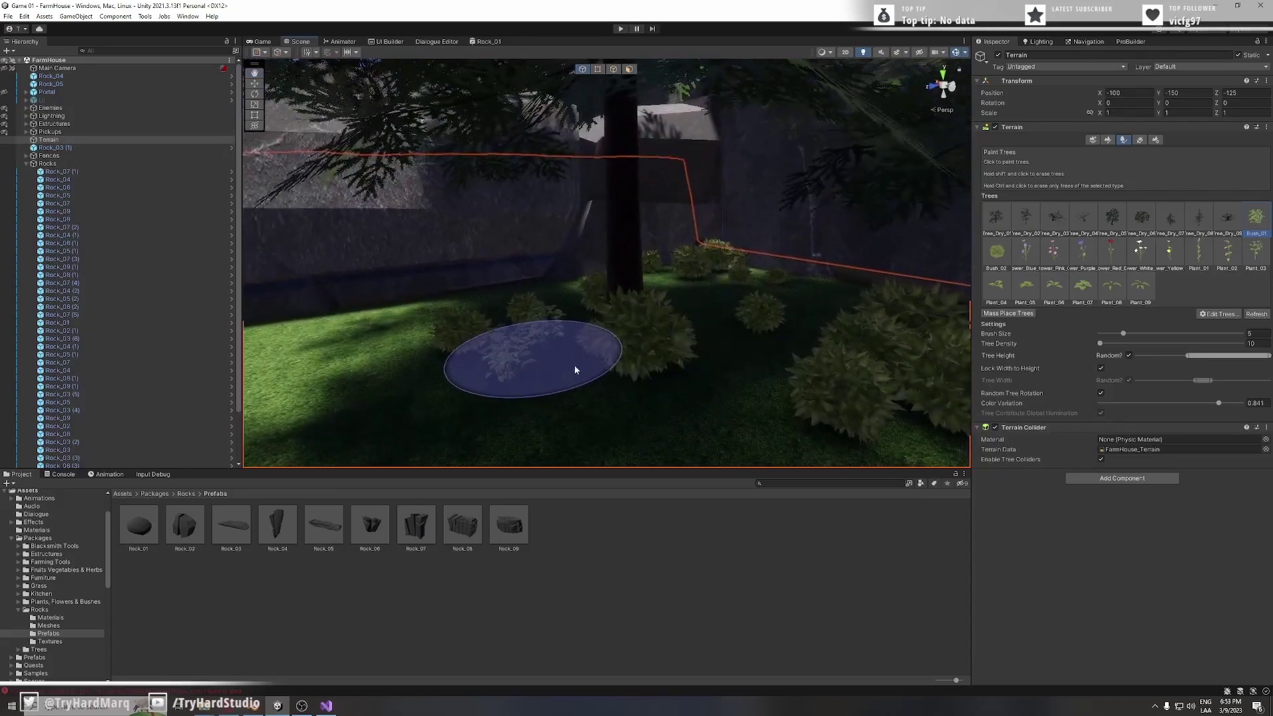
{"action": "mouse_move", "coordinate": [770, 371]}
{"action": "right_mouse_down"}
{"action": "mouse_move", "coordinate": [788, 324]}
{"action": "mouse_move", "coordinate": [718, 317]}
{"action": "right_mouse_up"}
{"action": "right_click_drag", "start_coordinate": [650, 354], "coordinate": [606, 389]}
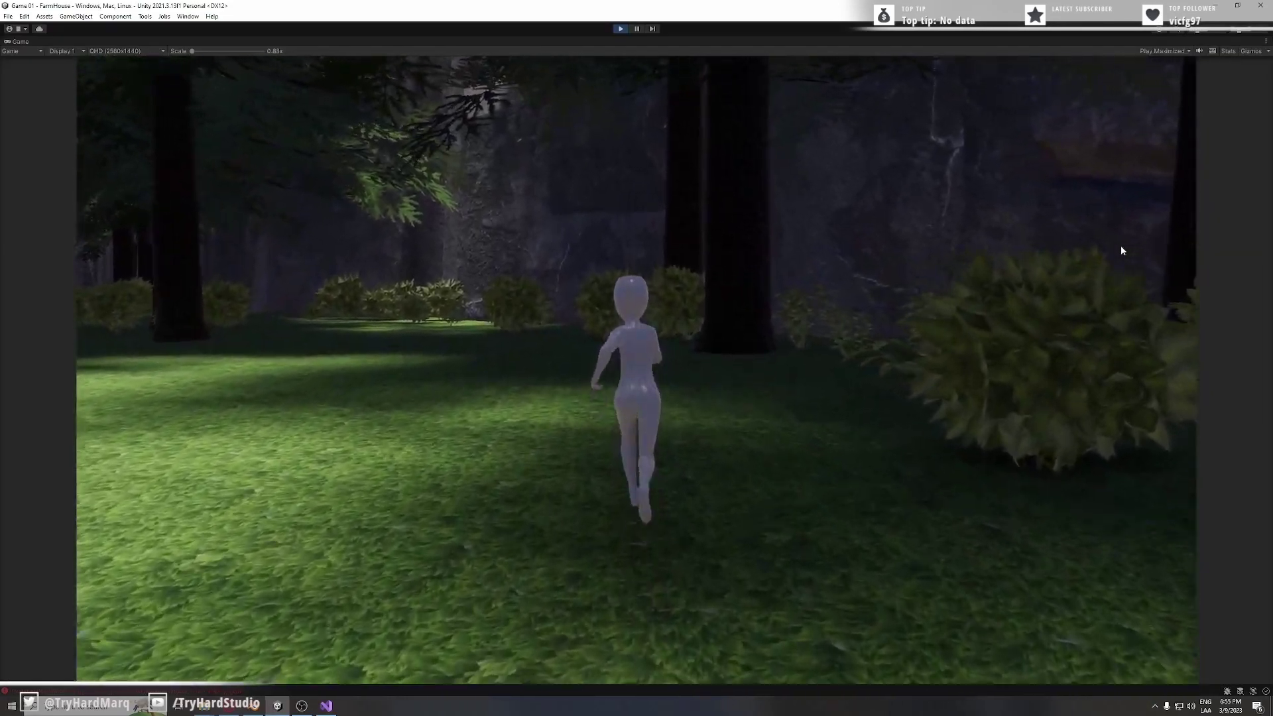
Run the character through the forest in play mode to examine the bushes, trees and surrounding rock walls.
{"action": "key", "text": "w"}
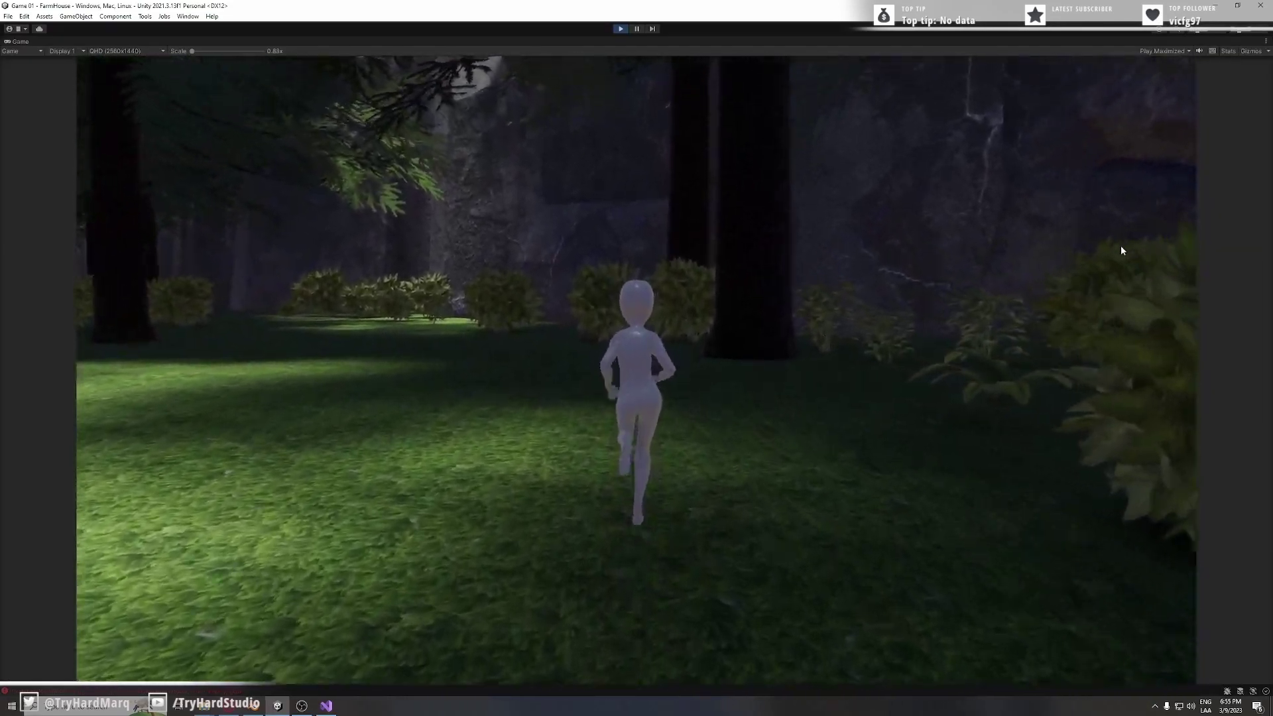
{"action": "key", "text": "w"}
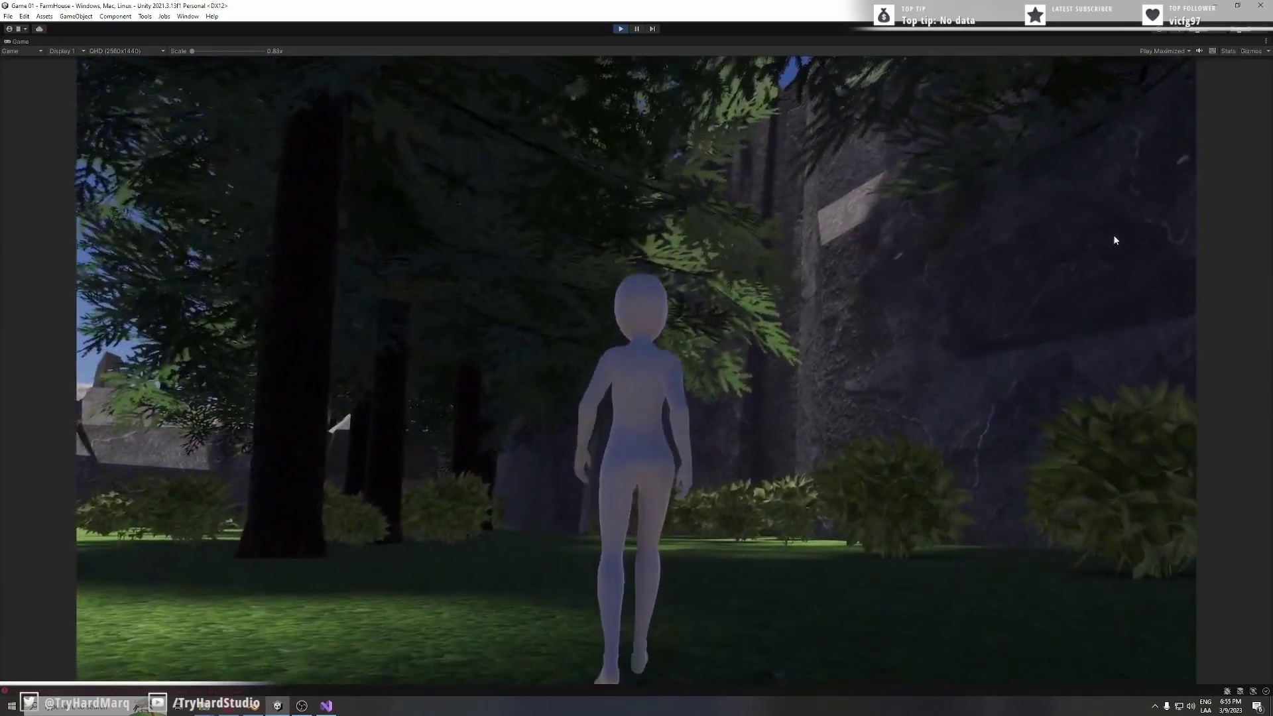
{"action": "key", "text": "w"}
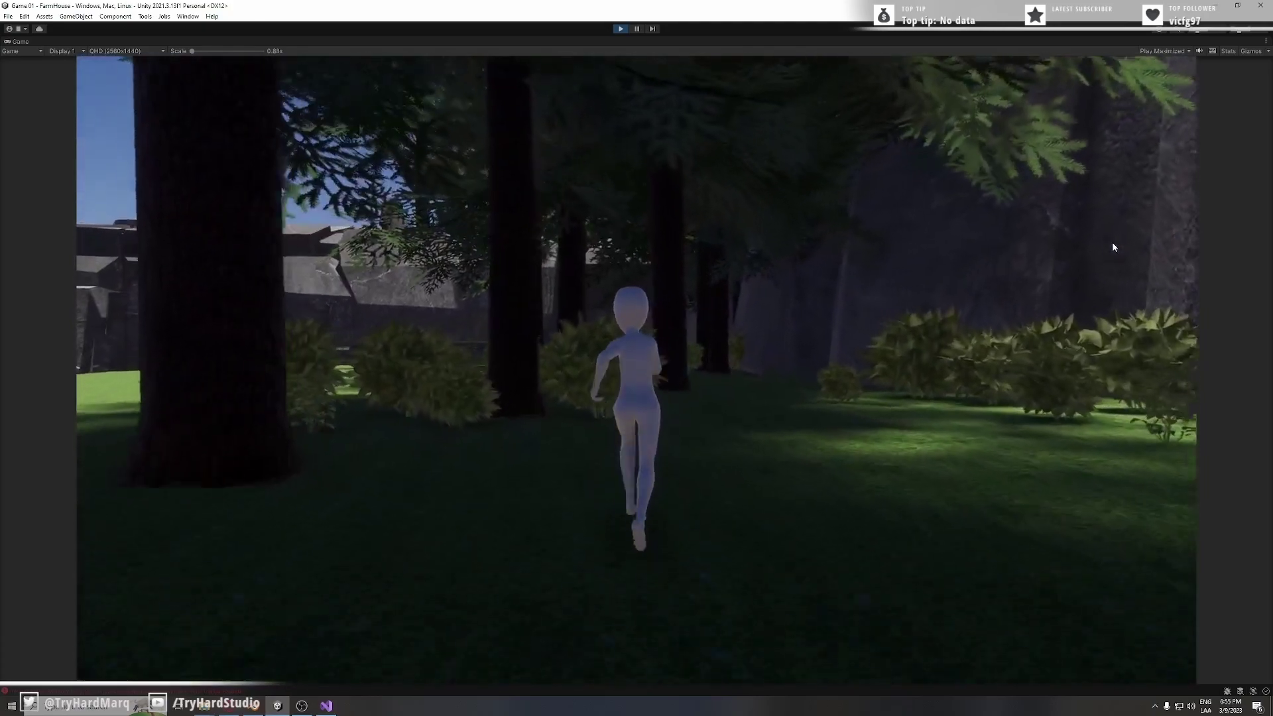
{"action": "key", "text": "w"}
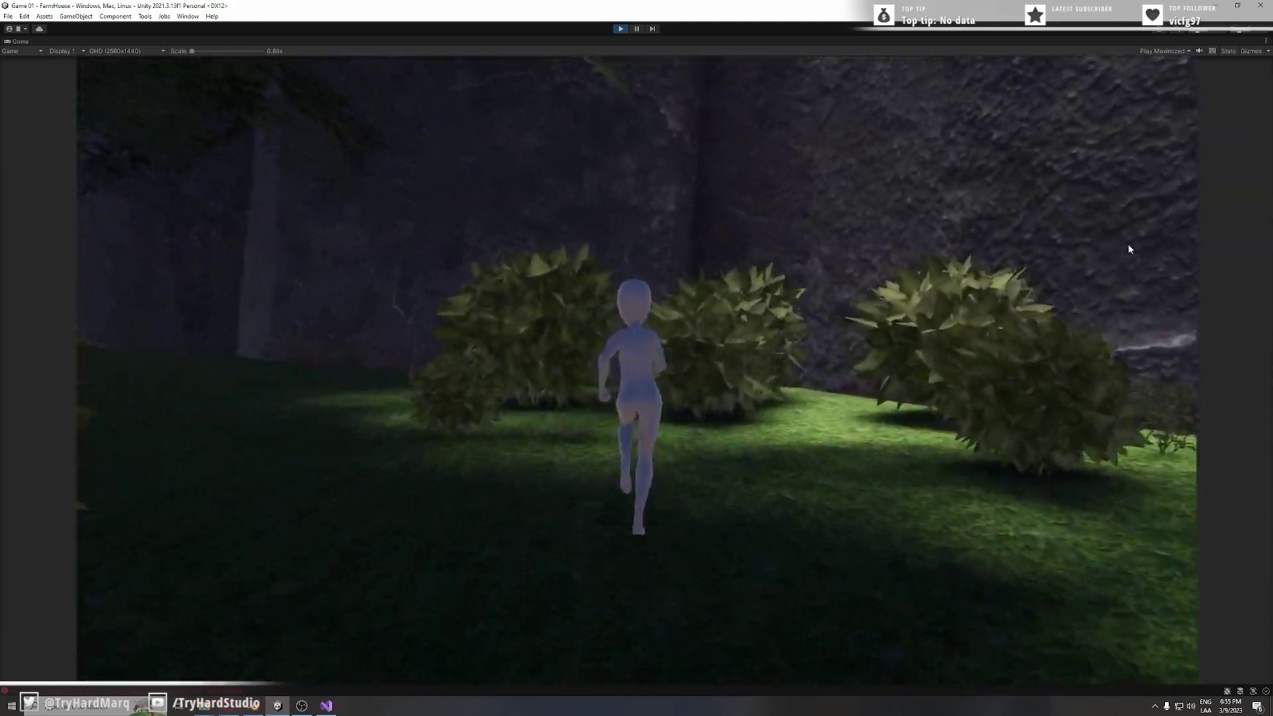
{"action": "key", "text": "w"}
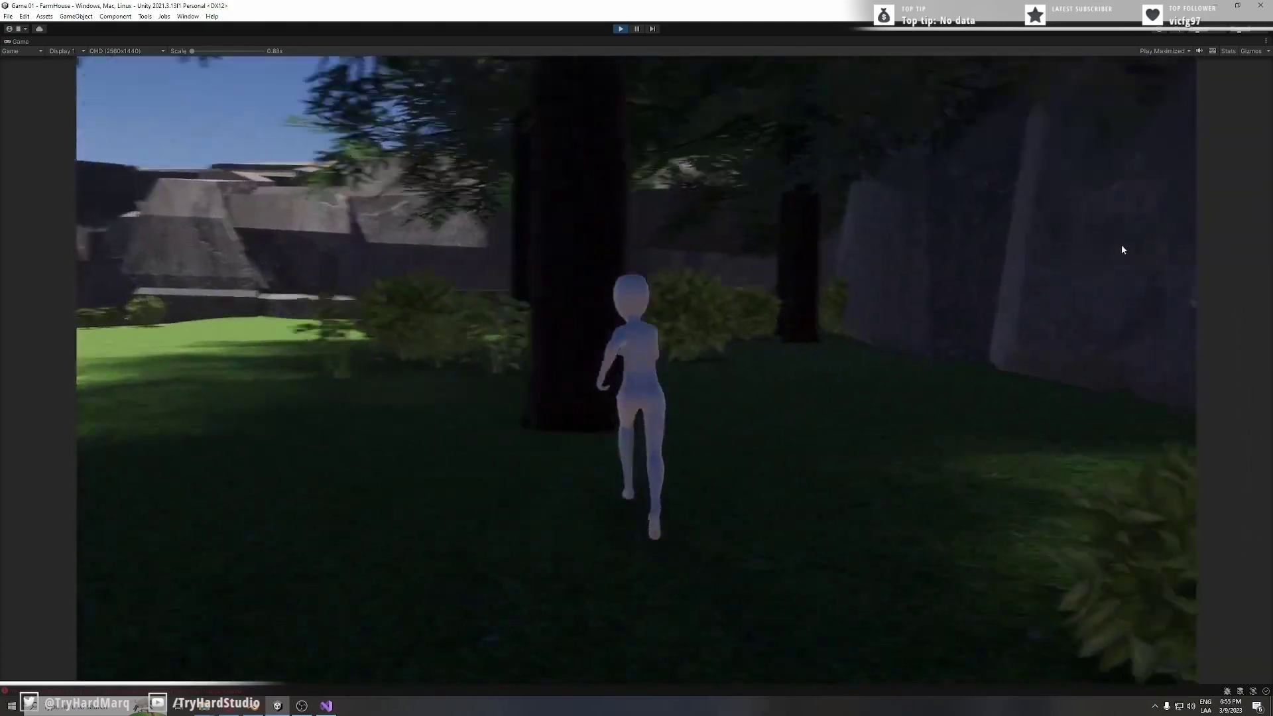
{"action": "key", "text": "w"}
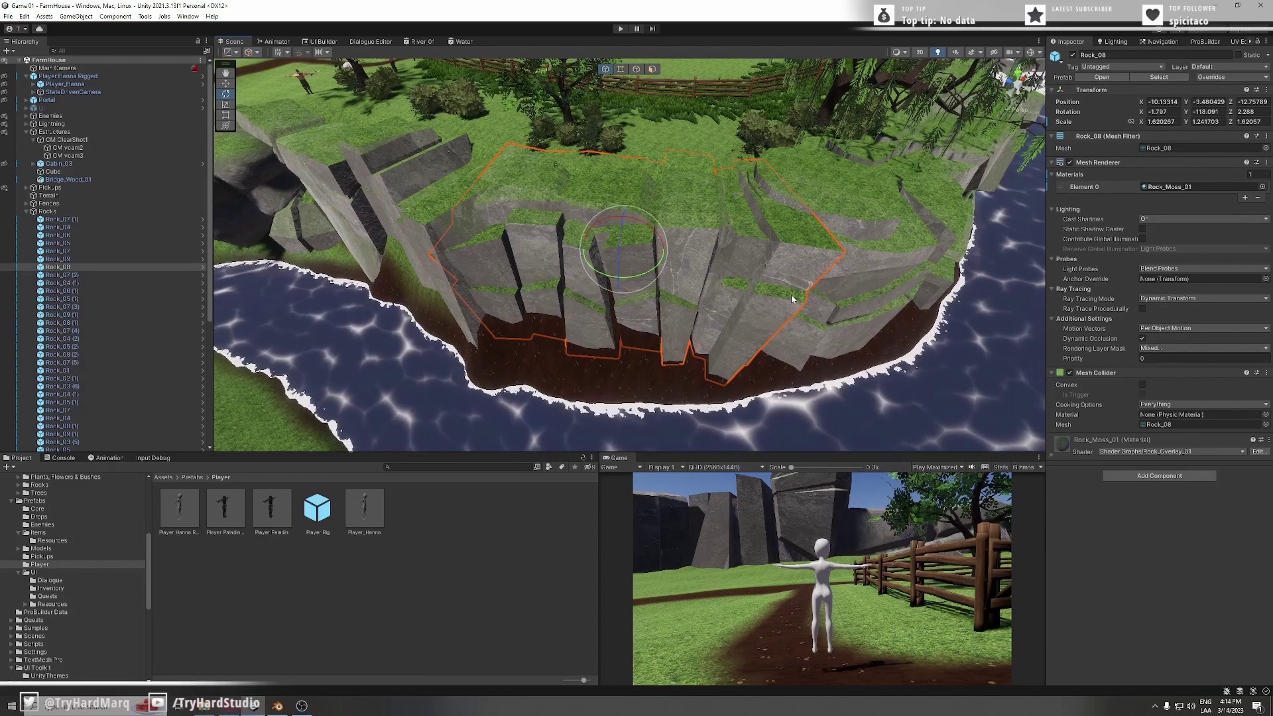
Examine the moss overlay on top of Rock_08 along the riverbank from near and far.
{"action": "right_click_drag", "start_coordinate": [611, 183], "coordinate": [654, 193]}
{"action": "key", "text": "w"}
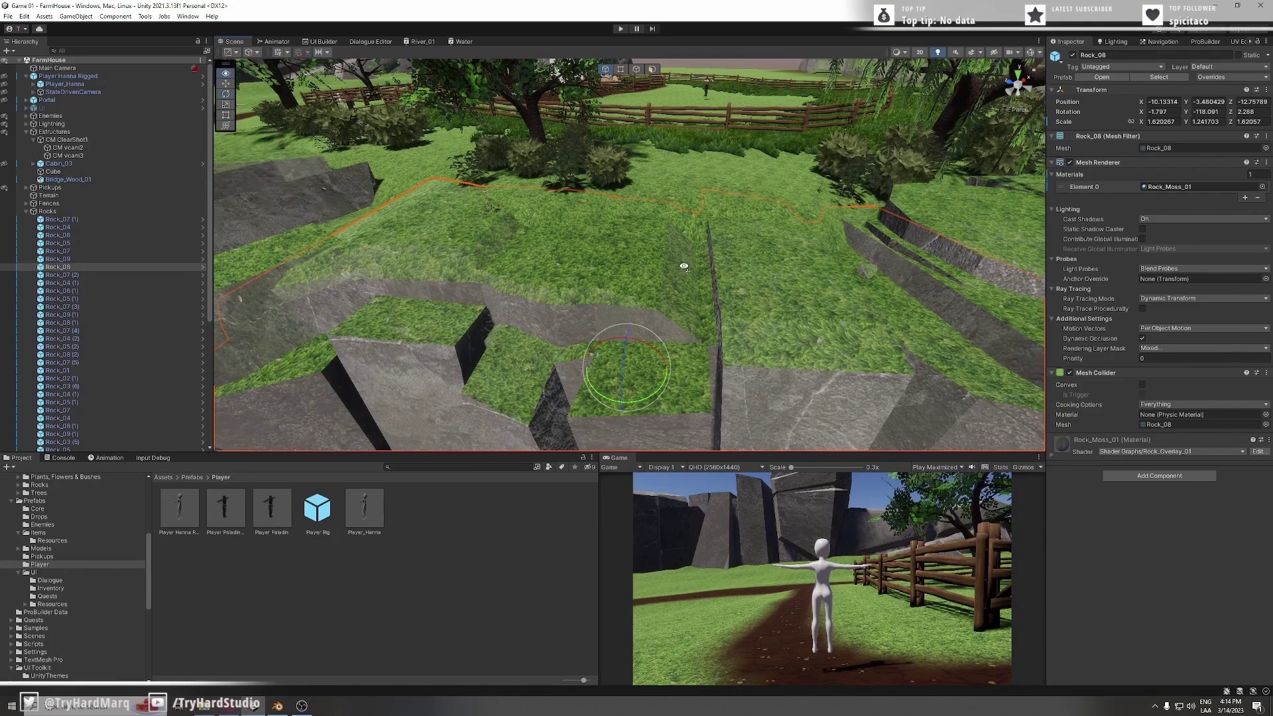
{"action": "key", "text": "s"}
{"action": "right_click_drag", "start_coordinate": [684, 266], "coordinate": [708, 293]}
{"action": "key", "text": "s"}
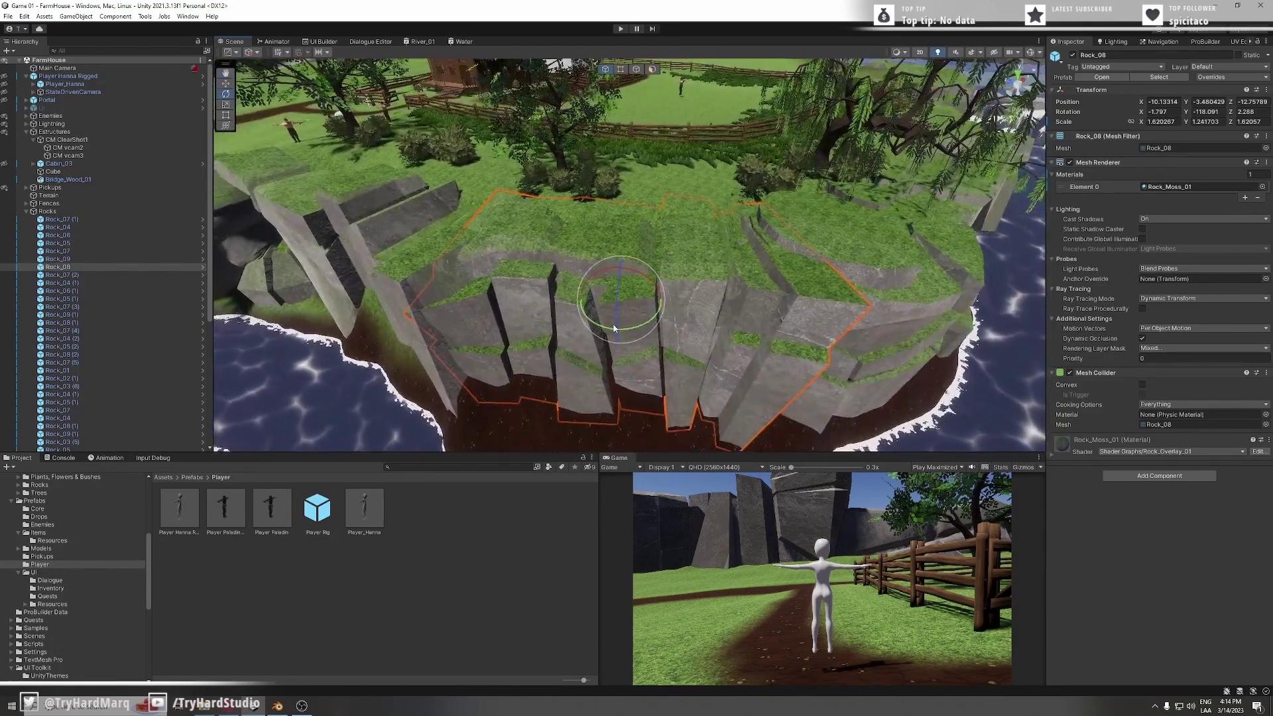
Rotate Rock_08 about its Z axis by about 100 degrees to test how the moss overlay follows its upward faces.
{"action": "left_click_drag", "start_coordinate": [620, 290], "coordinate": [709, 420]}
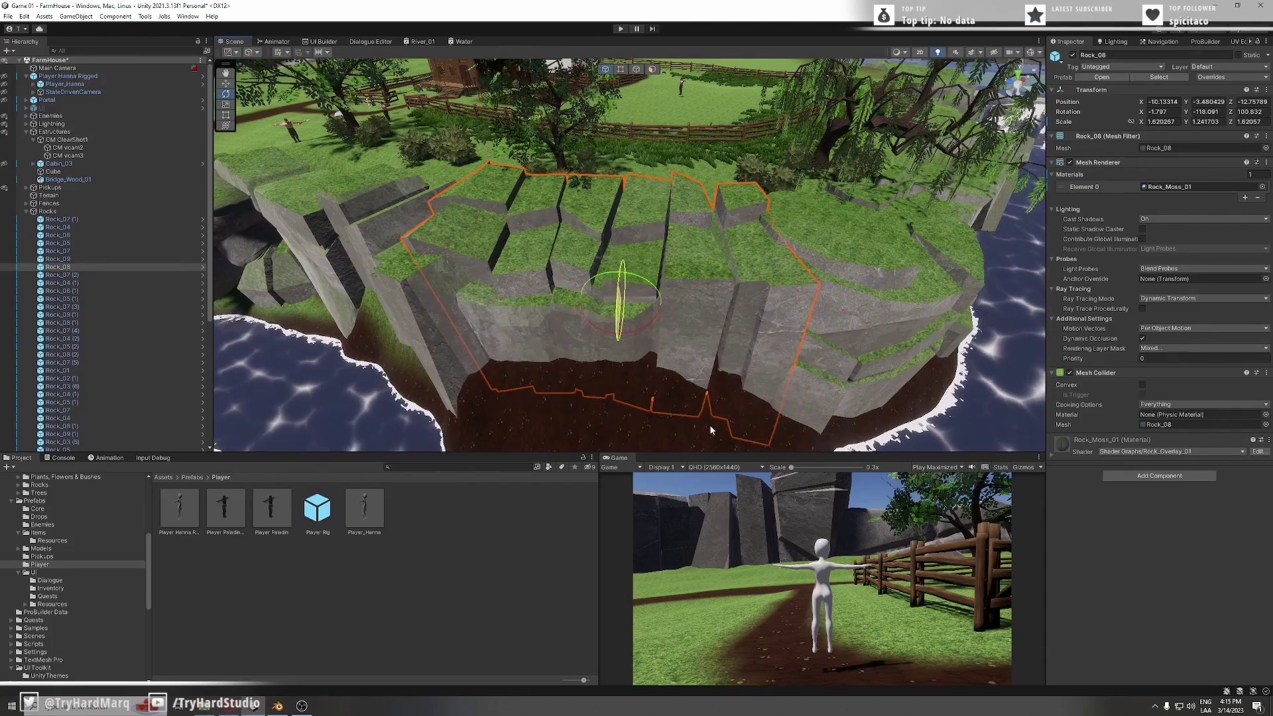
{"action": "key", "text": "f"}
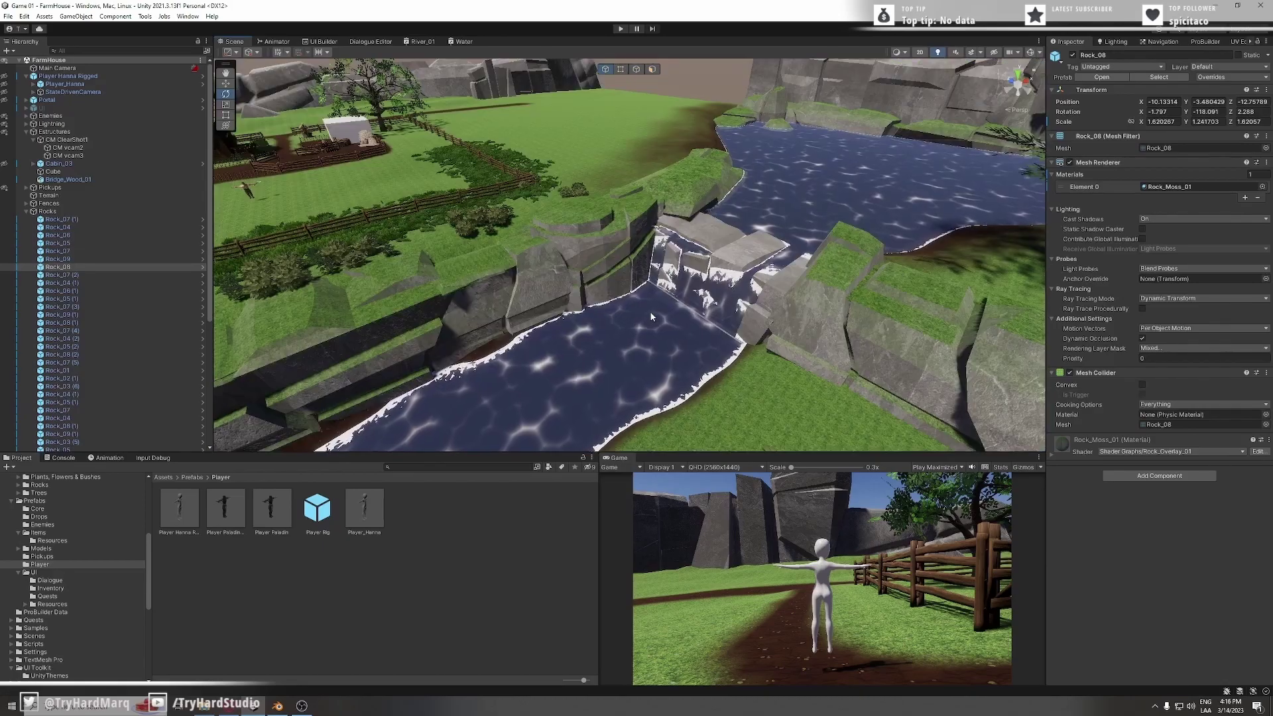
{"action": "right_click_drag", "start_coordinate": [651, 313], "coordinate": [801, 279]}
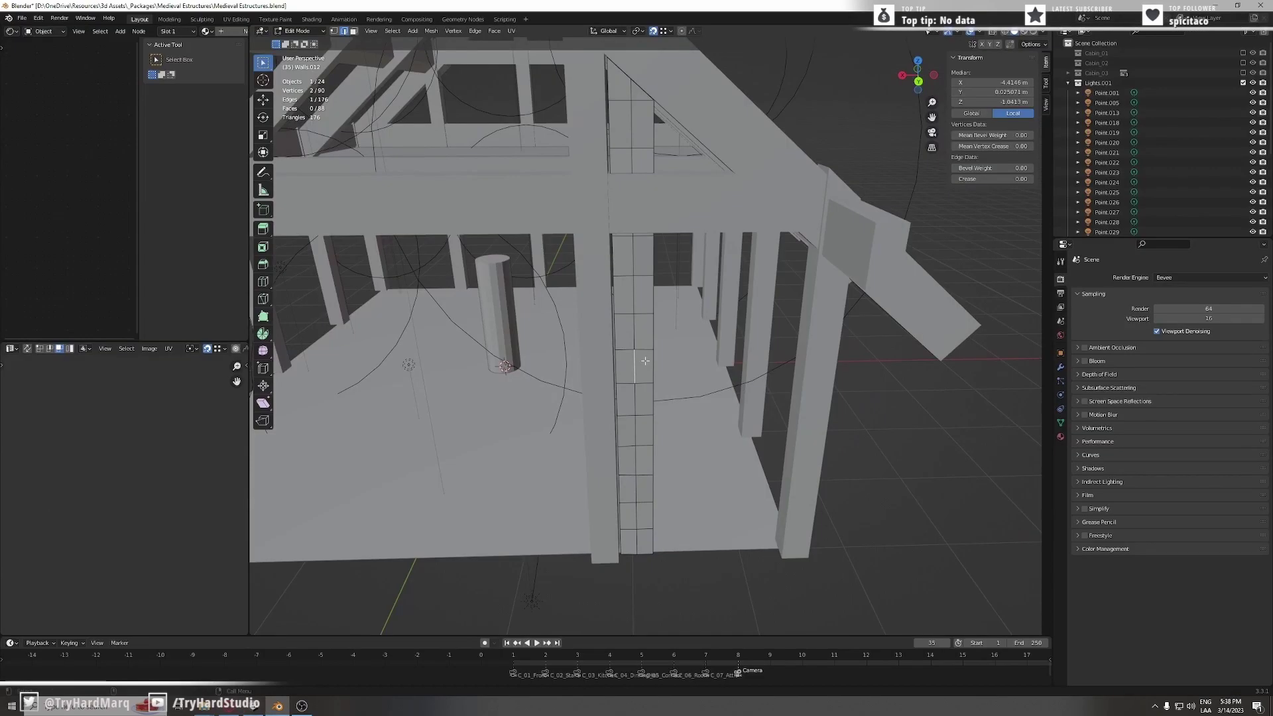
Switch to Blender and save the Medieval Estructures file with the first subdivided wall plank in close view.
{"action": "scroll", "coordinate": [646, 360], "scroll_direction": "up", "scroll_amount": 2}
{"action": "key", "text": "ctrl+s"}
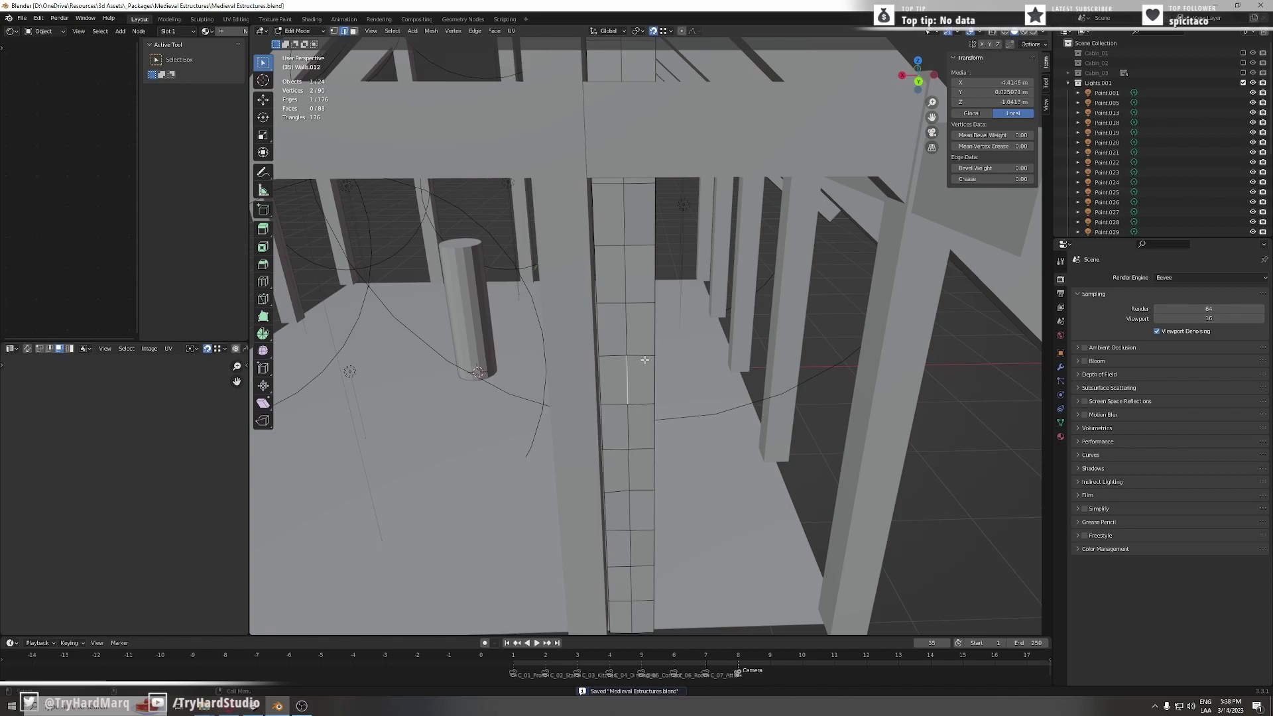
{"action": "middle_click_drag", "start_coordinate": [634, 360], "coordinate": [631, 356]}
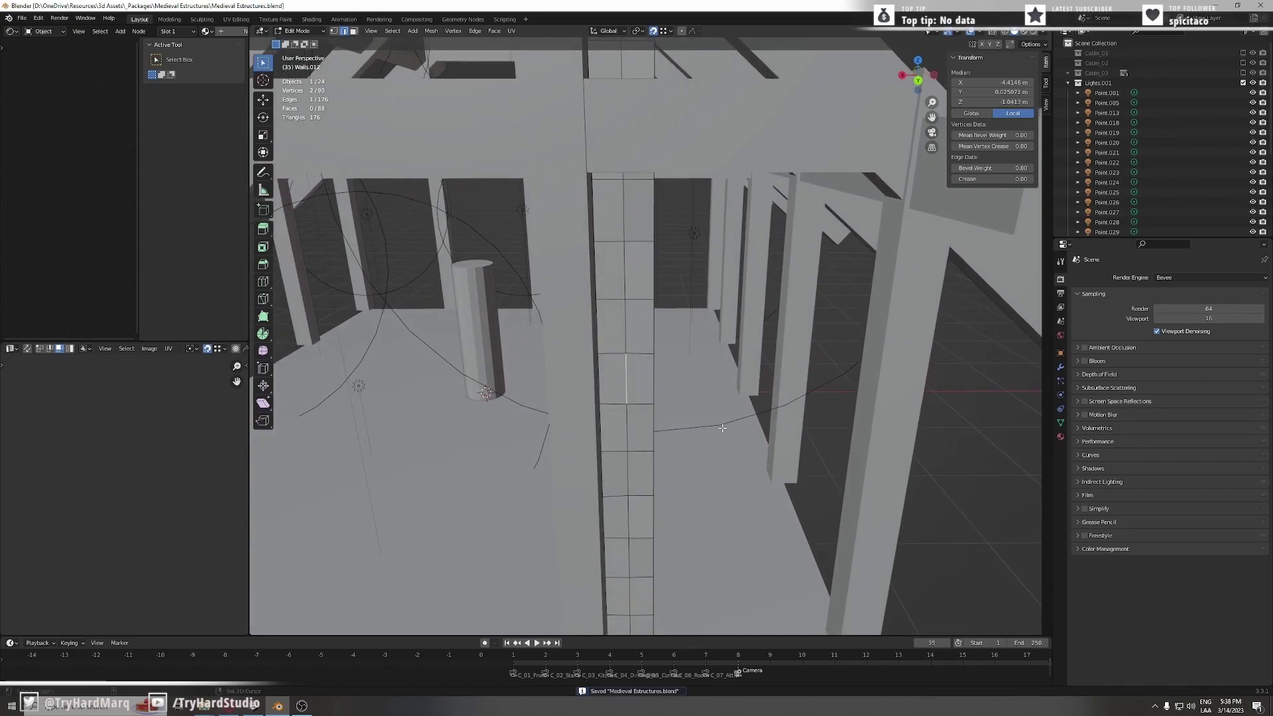
{"action": "middle_click_drag", "start_coordinate": [722, 428], "coordinate": [665, 355], "text": "shift"}
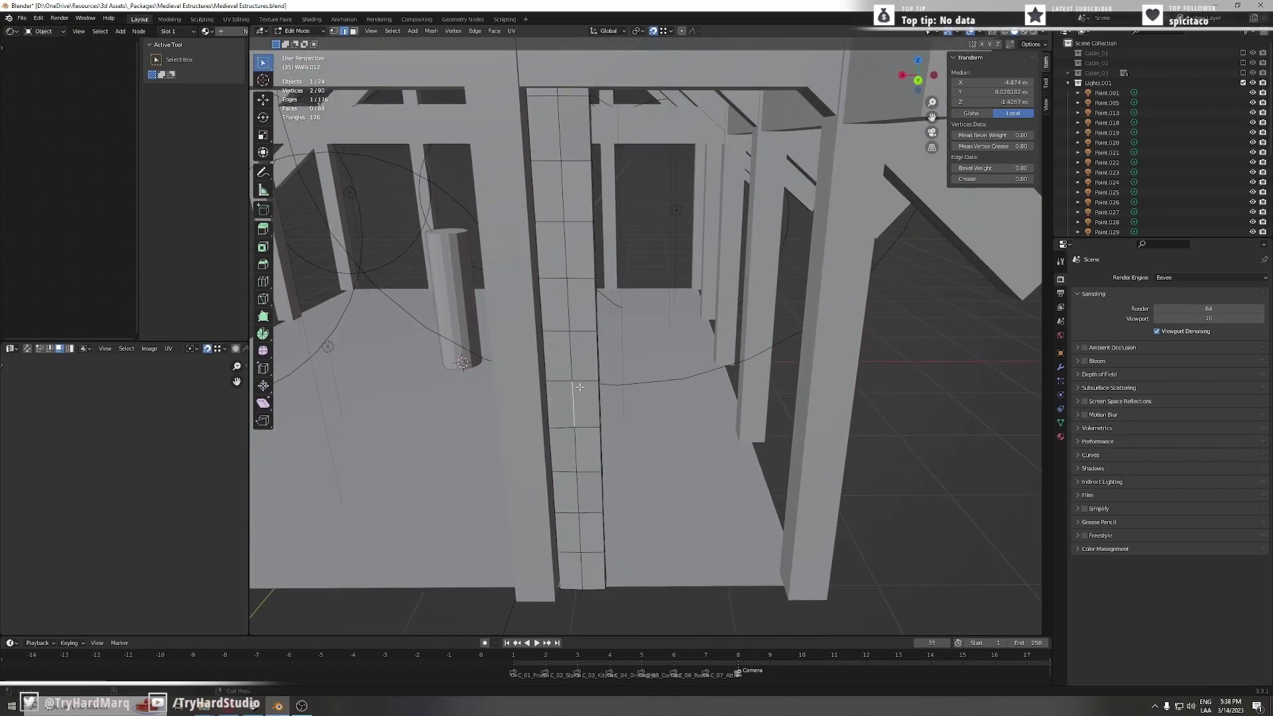
Duplicate the entire wall plank in place and offset the copy by -0.325 m along the X axis.
{"action": "key", "text": "l"}
{"action": "middle_click_drag", "start_coordinate": [580, 387], "coordinate": [636, 443]}
{"action": "key", "text": "shift+d"}
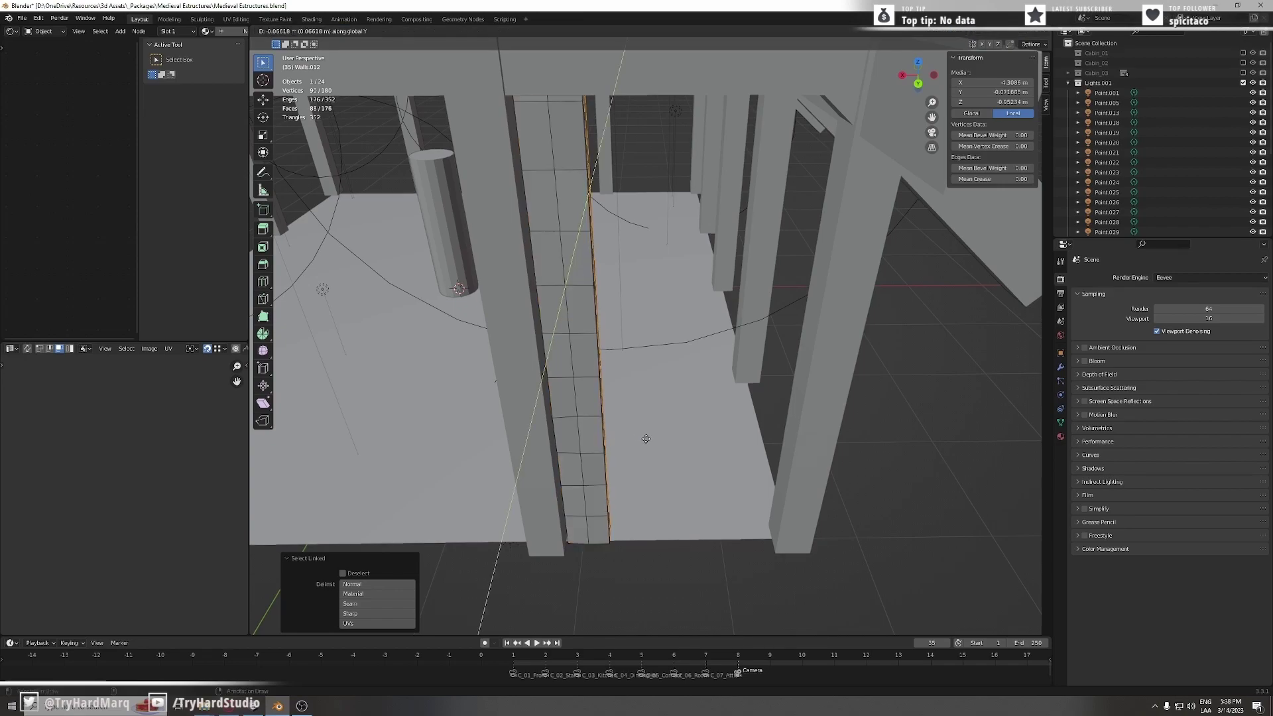
{"action": "right_click", "coordinate": [655, 439]}
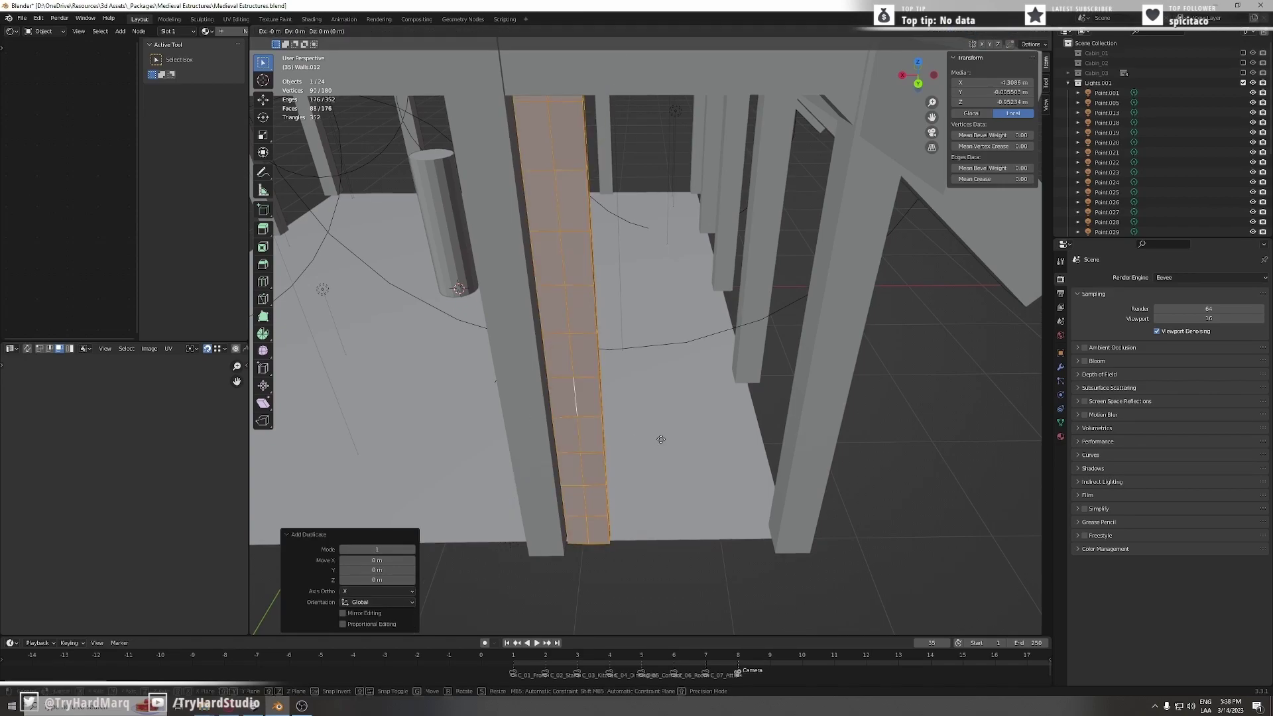
{"action": "key", "text": "x"}
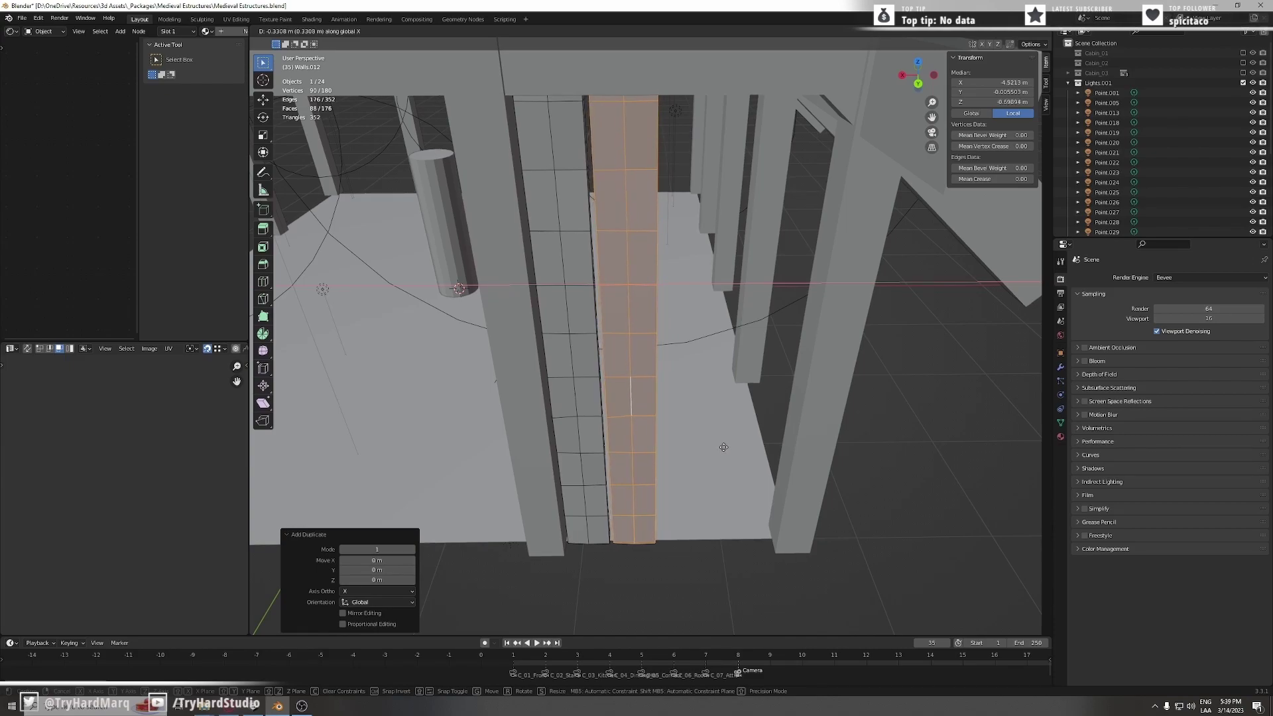
{"action": "type", "text": ".325"}
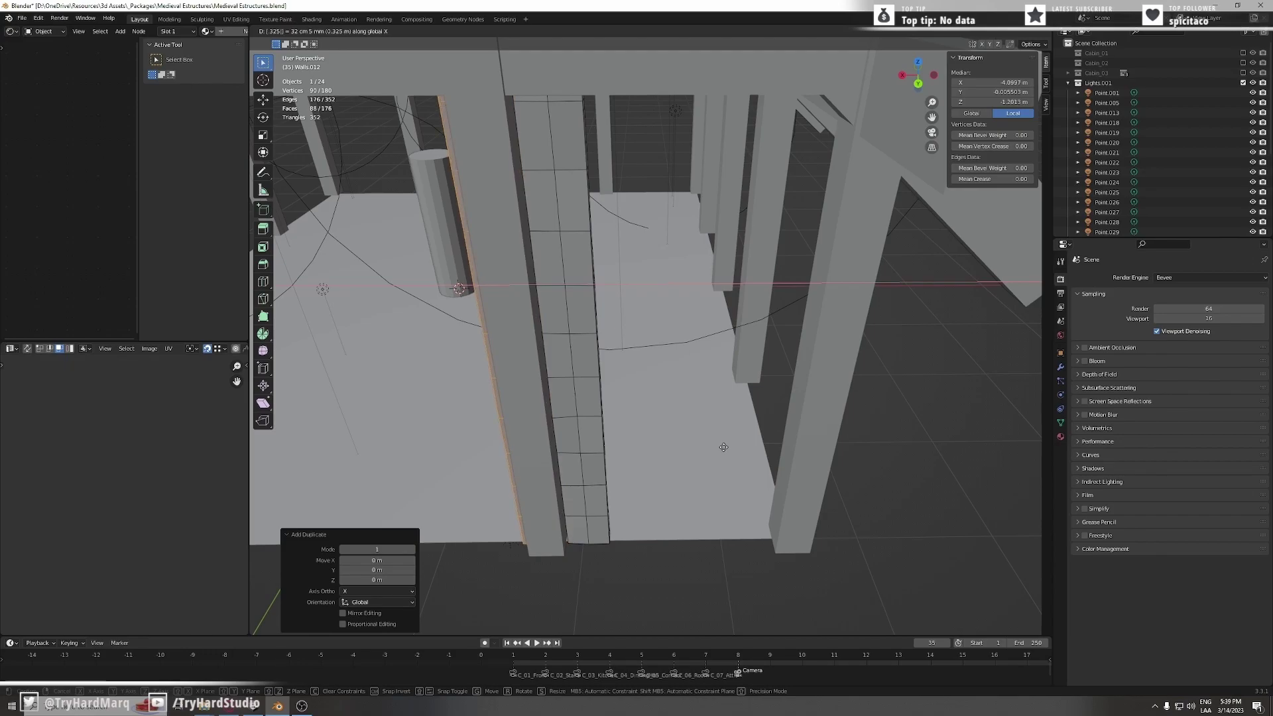
{"action": "type", "text": "-"}
{"action": "key", "text": "Return"}
Save the file and duplicate the newest wall plank again, constraining the copy's movement to the X axis.
{"action": "middle_click_drag", "start_coordinate": [722, 446], "coordinate": [699, 462]}
{"action": "key", "text": "ctrl+s"}
{"action": "key", "text": "y"}
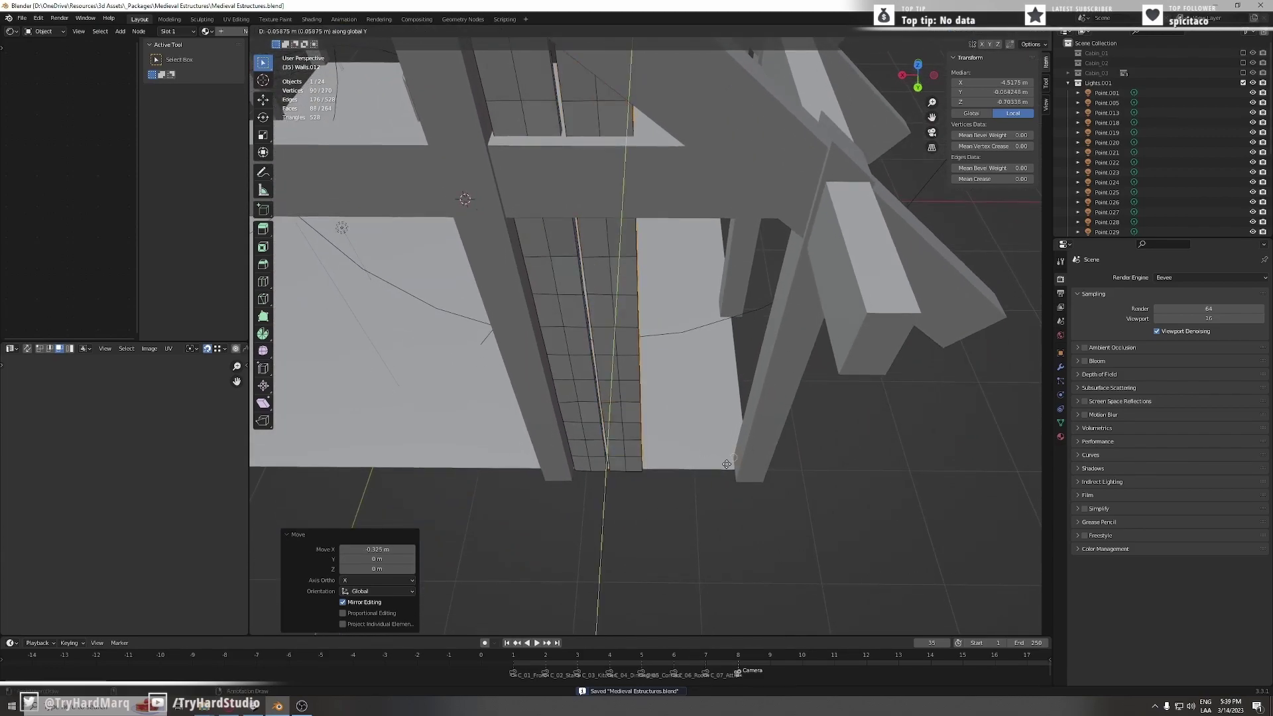
{"action": "key", "text": "x"}
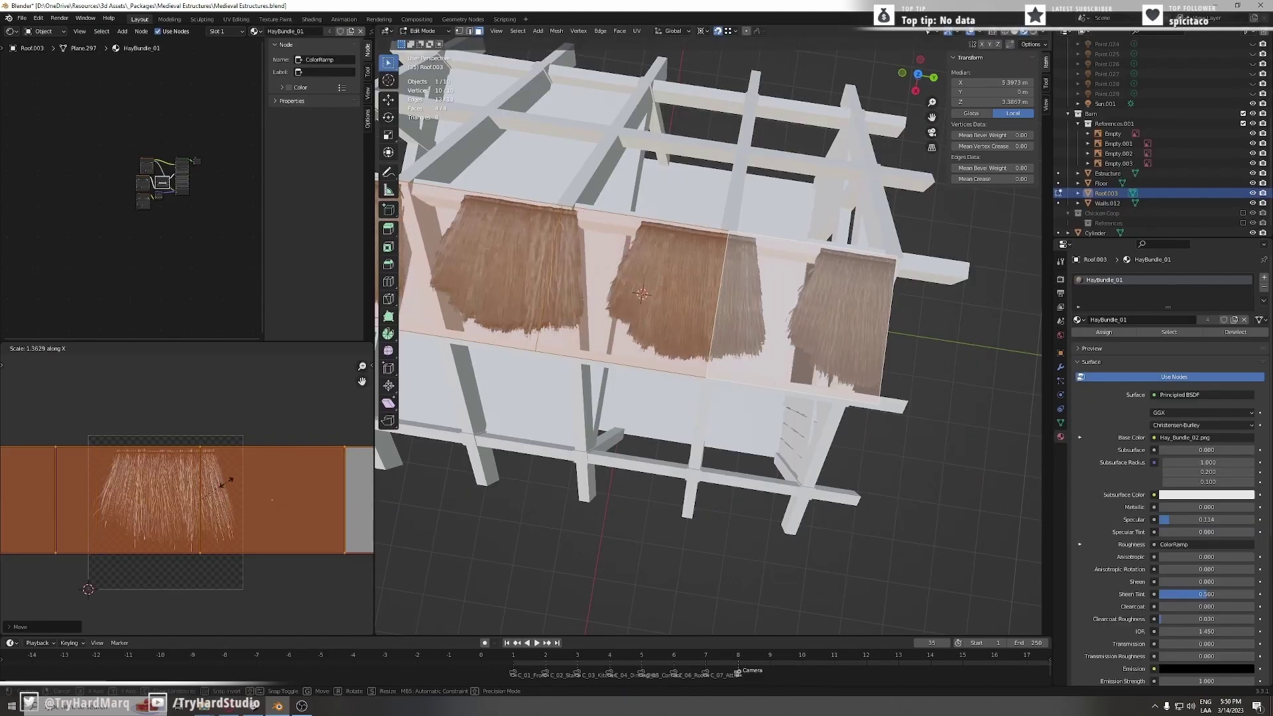
Shift the Roof.003 faces' UVs sideways over the hay bundle texture and scale them along X.
{"action": "left_click_drag", "start_coordinate": [227, 517], "coordinate": [245, 497]}
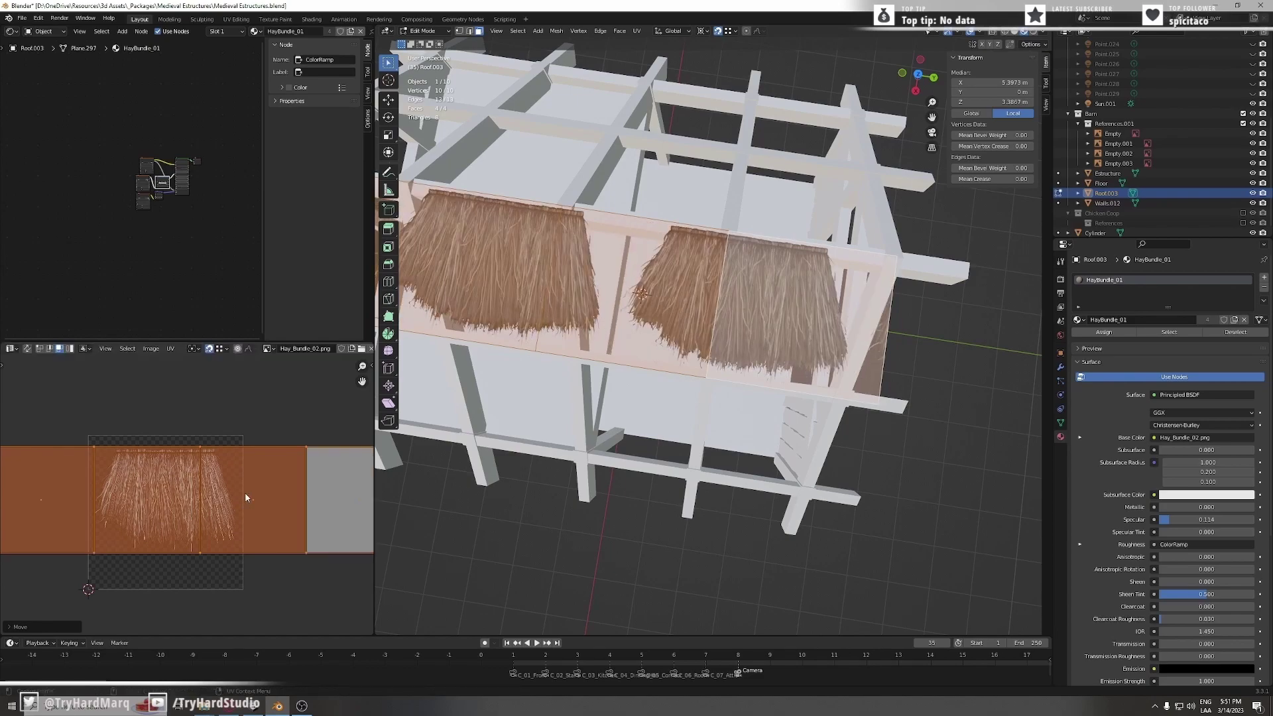
{"action": "key", "text": "s"}
{"action": "key", "text": "x"}
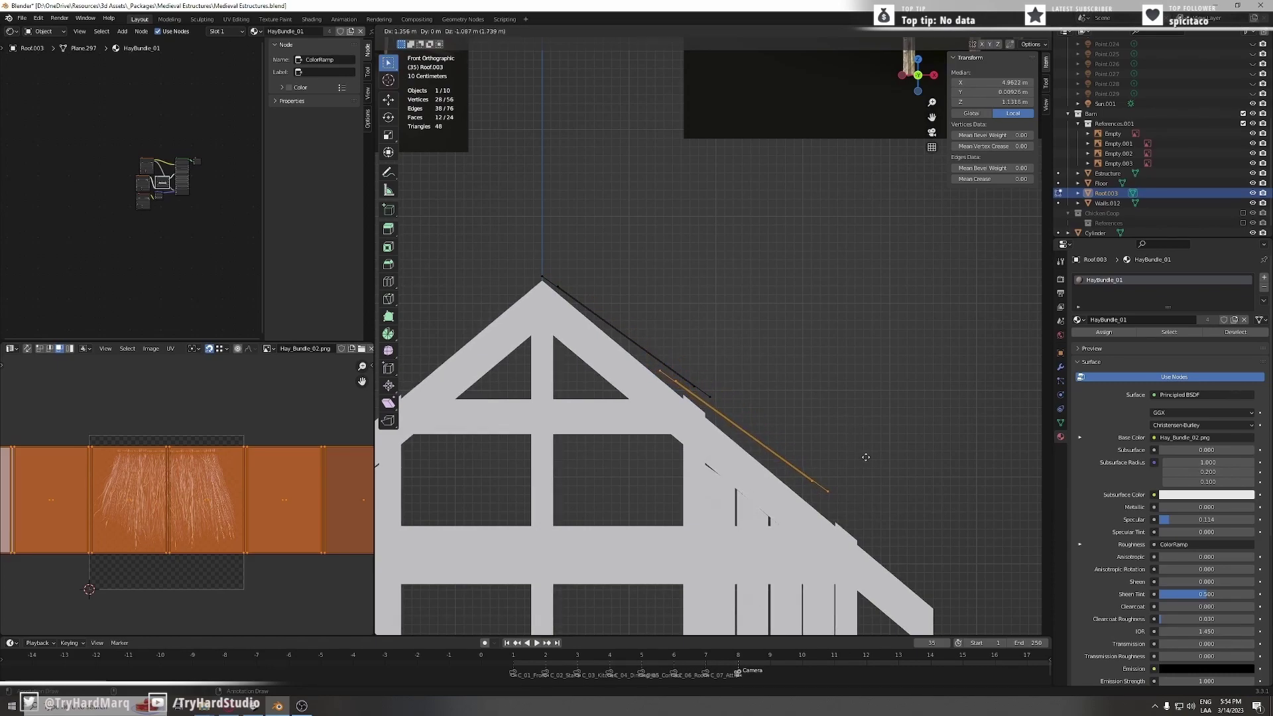
Place the selected hay panels lower along the roof slope, about 1.36 m in X and -1.09 m in Z.
{"action": "left_click", "coordinate": [867, 457]}
{"action": "middle_click_drag", "start_coordinate": [858, 463], "coordinate": [789, 395], "text": "shift"}
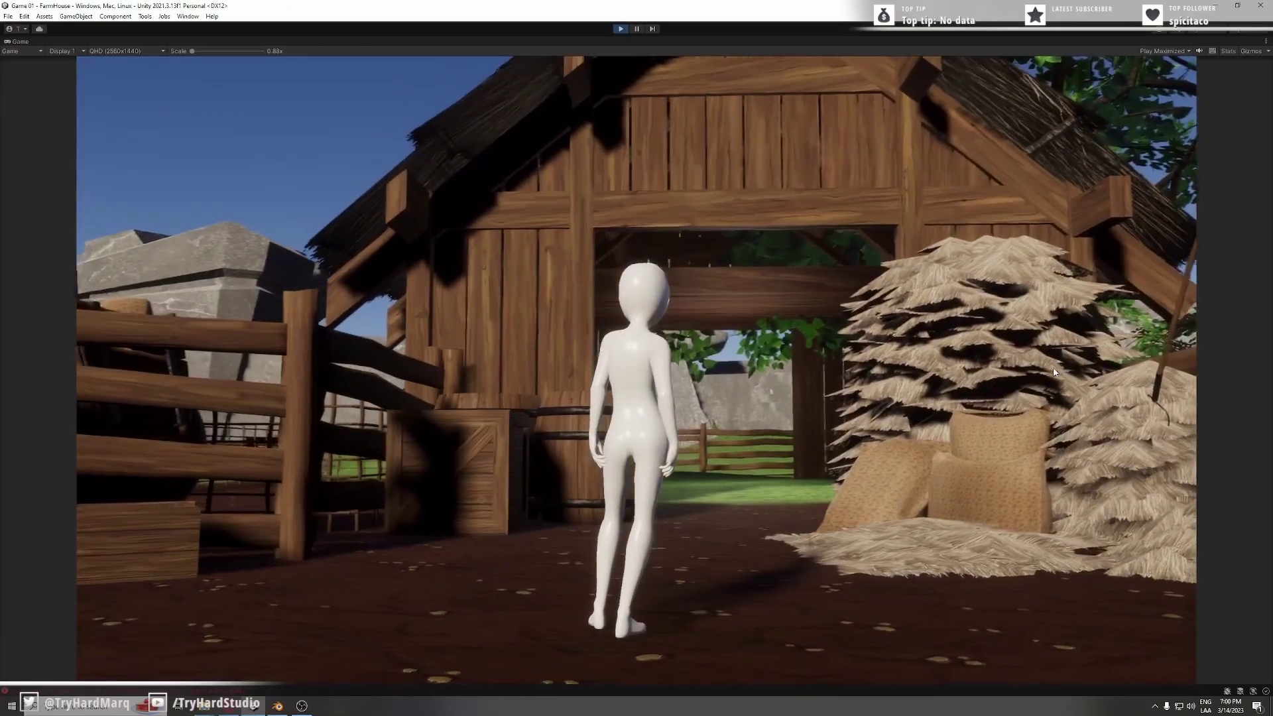
Walk the character past the hay piles and through the barn in Unity's play mode to examine its walls, roof and ivy.
{"action": "key", "text": "w"}
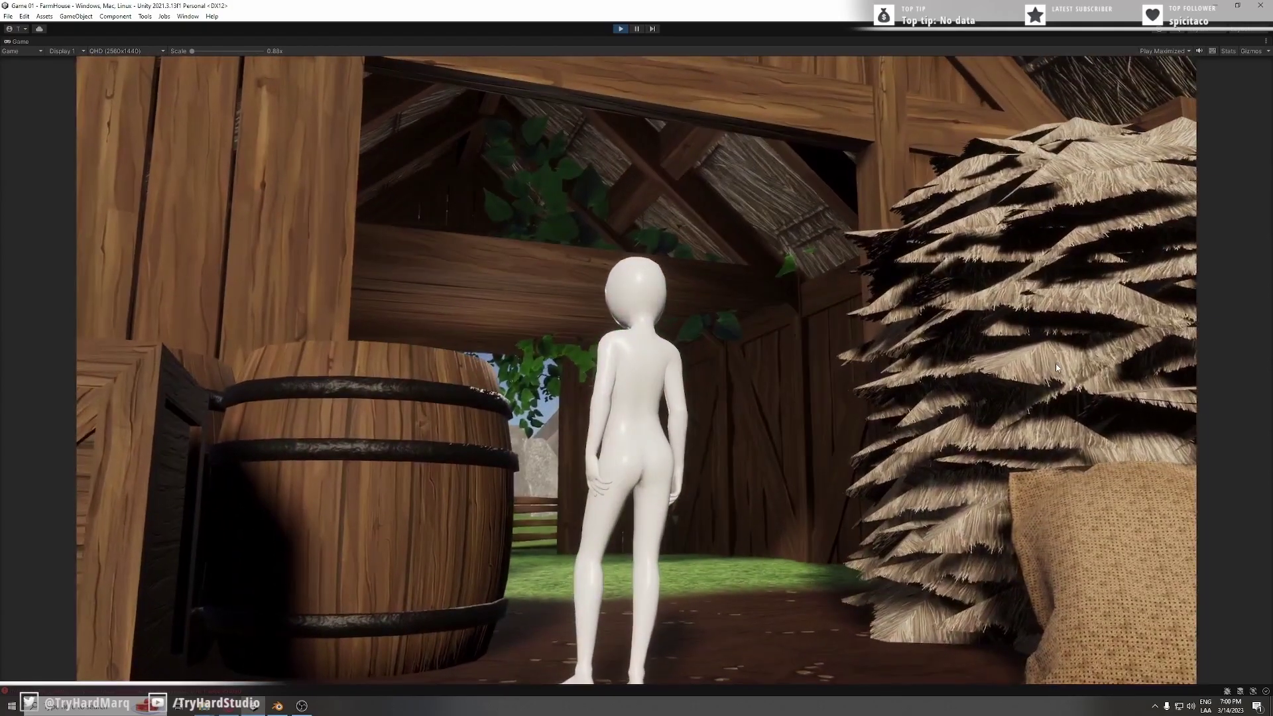
{"action": "key", "text": "w"}
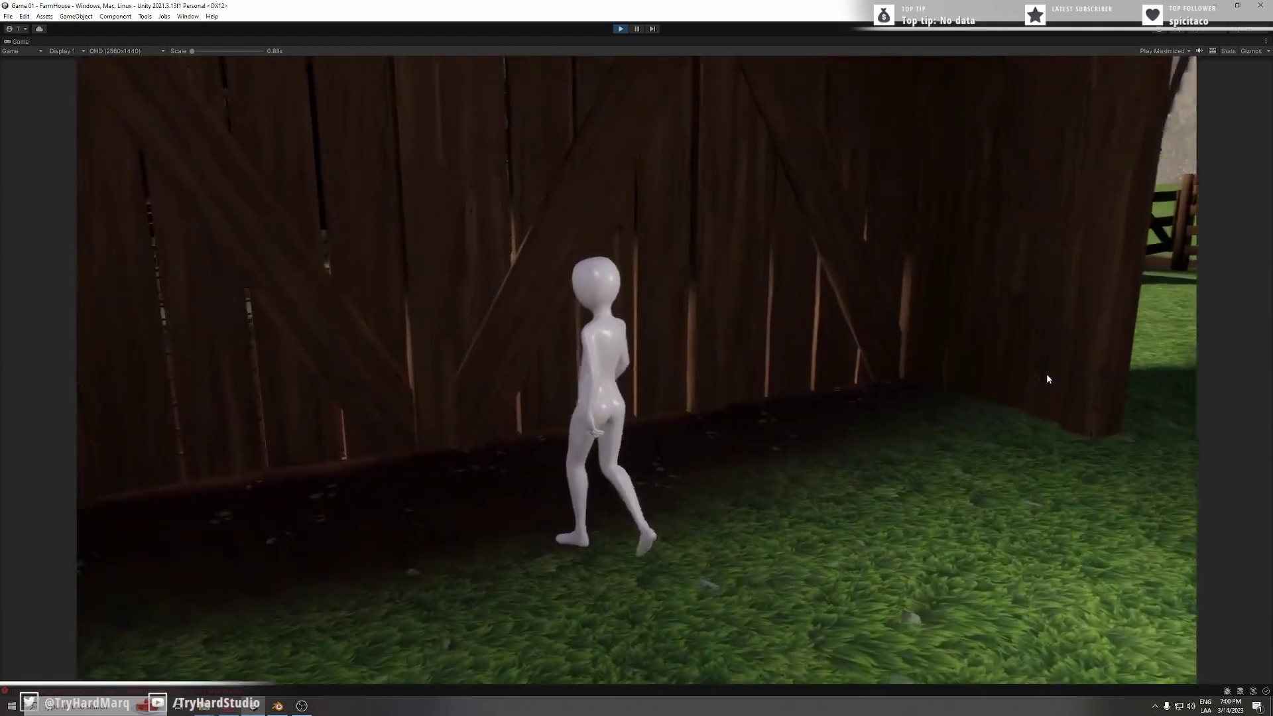
{"action": "key", "text": "w"}
{"action": "key", "text": "s"}
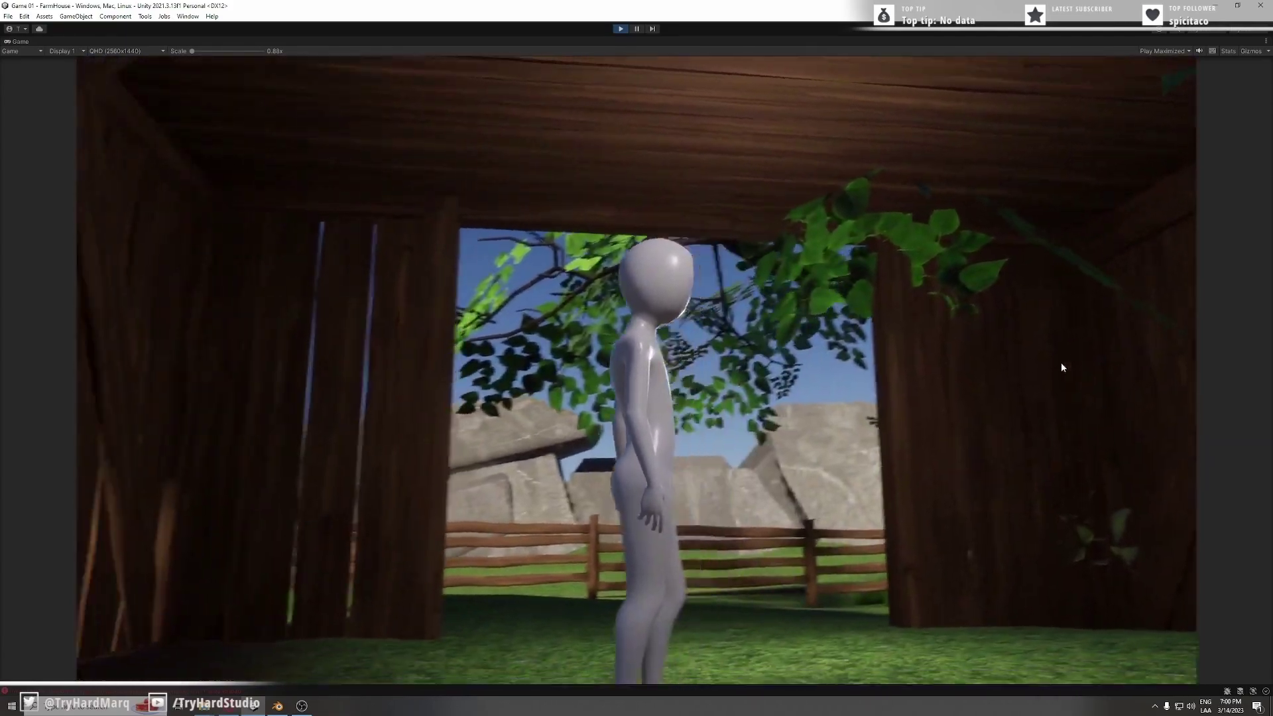
{"action": "key", "text": "w"}
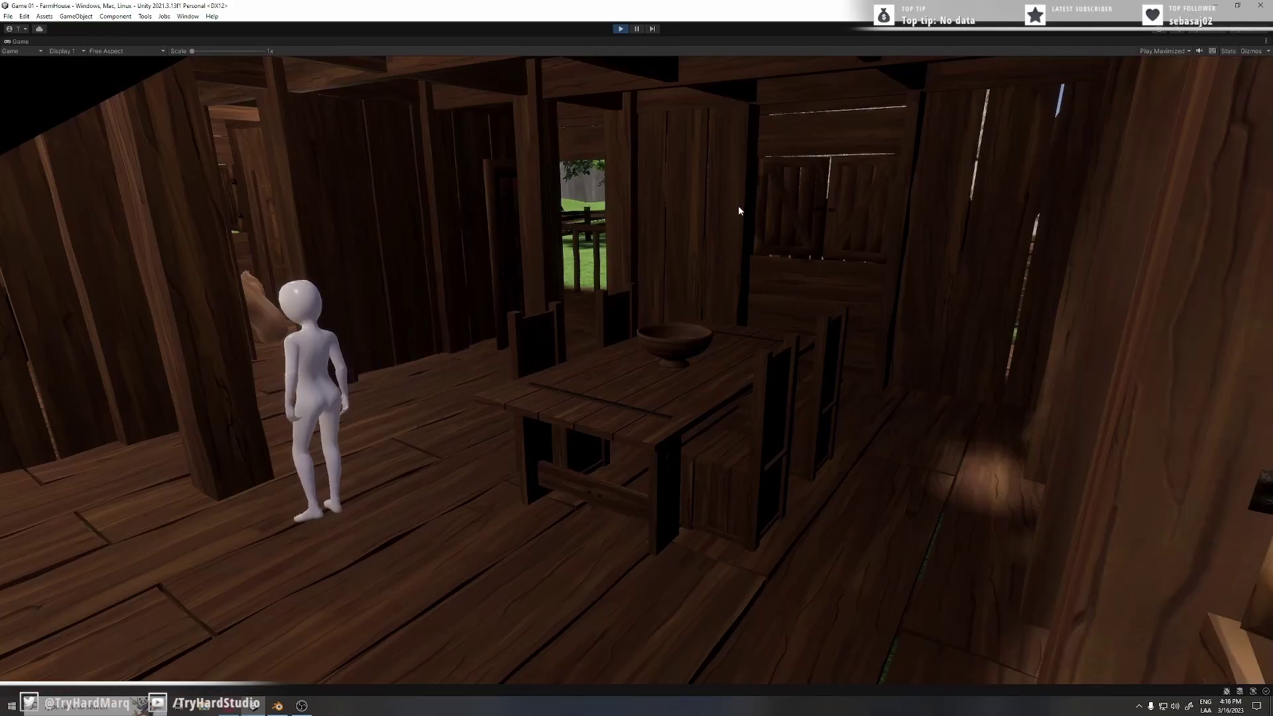
Run the character from the dining area up the stairs and around the upper floor to examine its rooms and fireplace.
{"action": "key", "text": "d"}
{"action": "key", "text": "s"}
{"action": "key", "text": "d"}
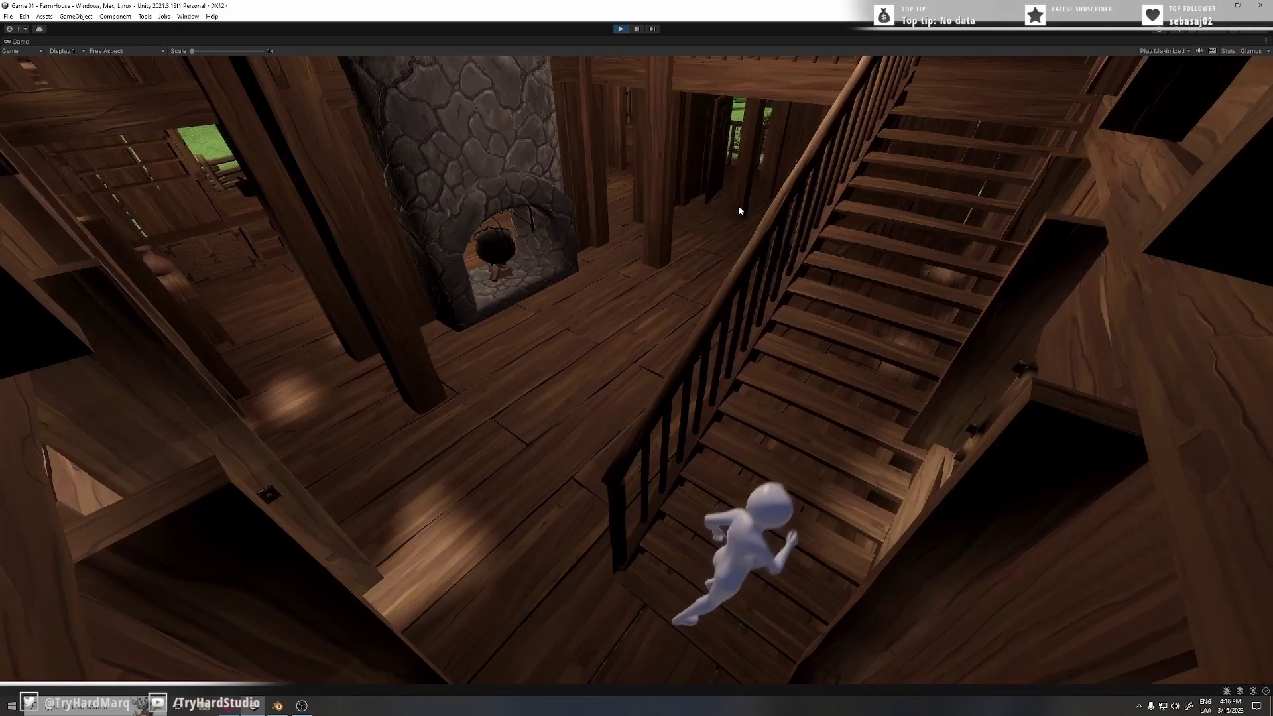
{"action": "key", "text": "w"}
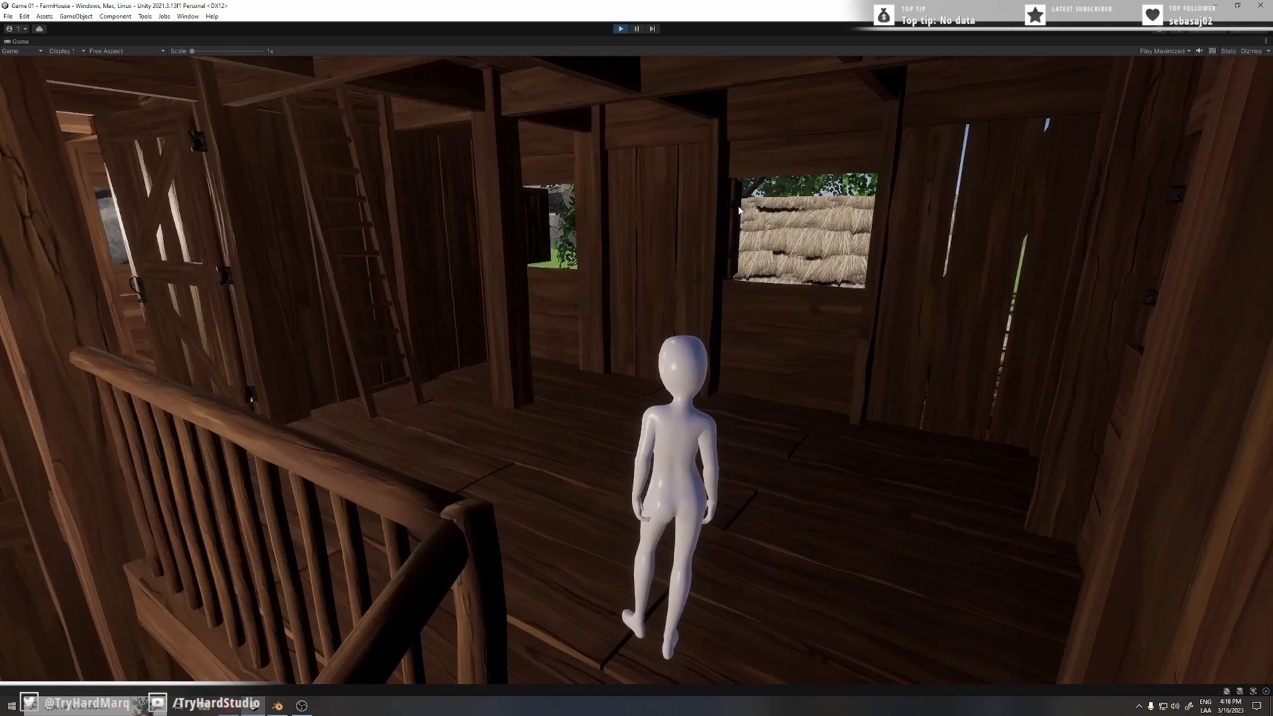
{"action": "key", "text": "a"}
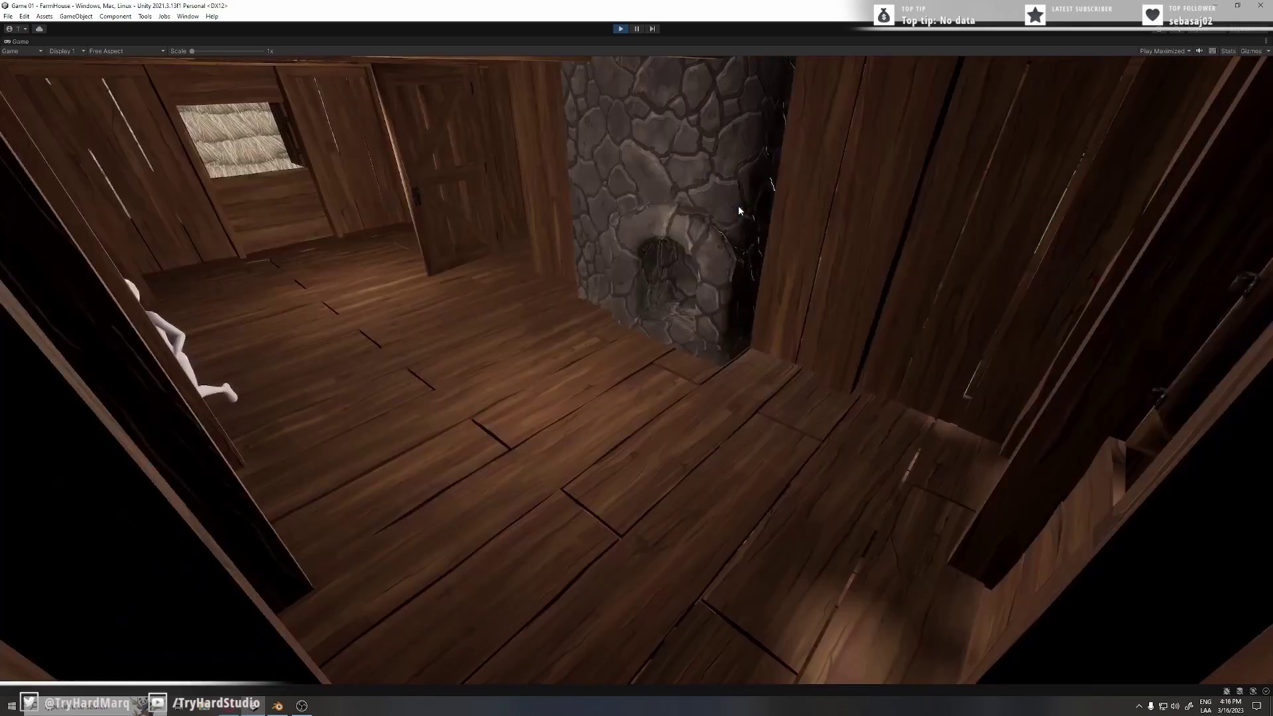
{"action": "key", "text": "d"}
{"action": "key", "text": "a"}
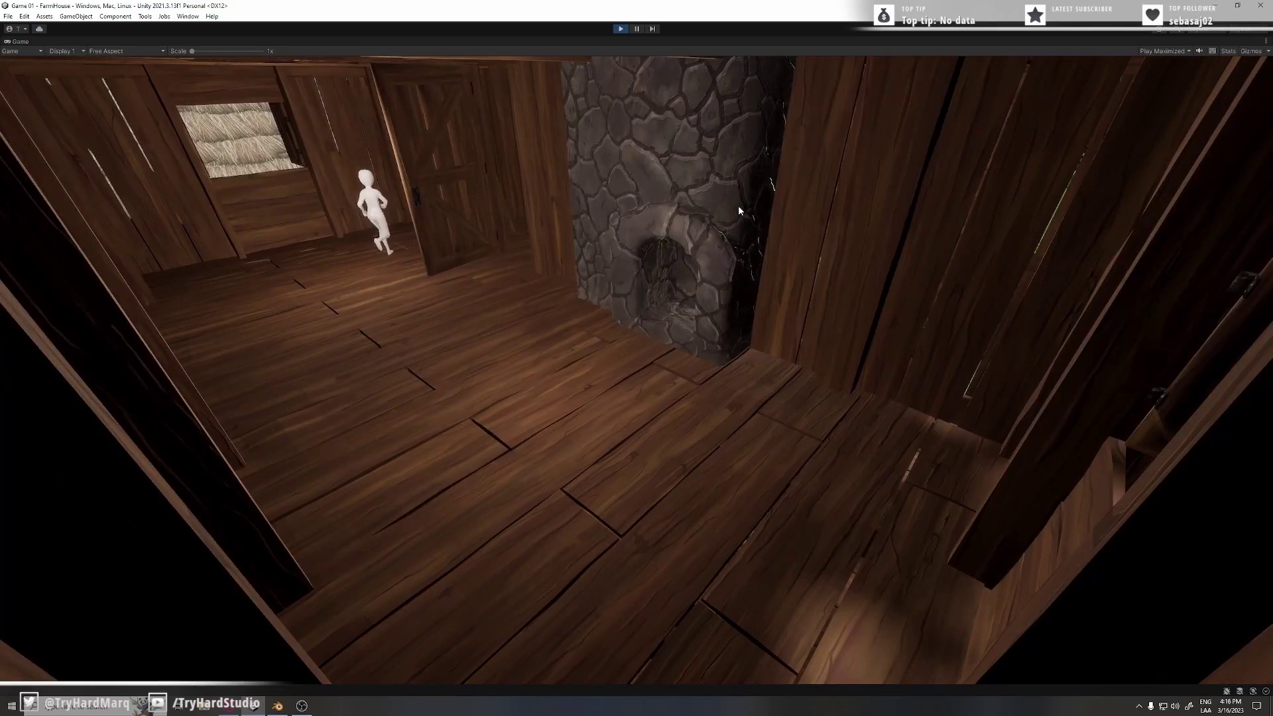
{"action": "key", "text": "d"}
{"action": "key", "text": "w"}
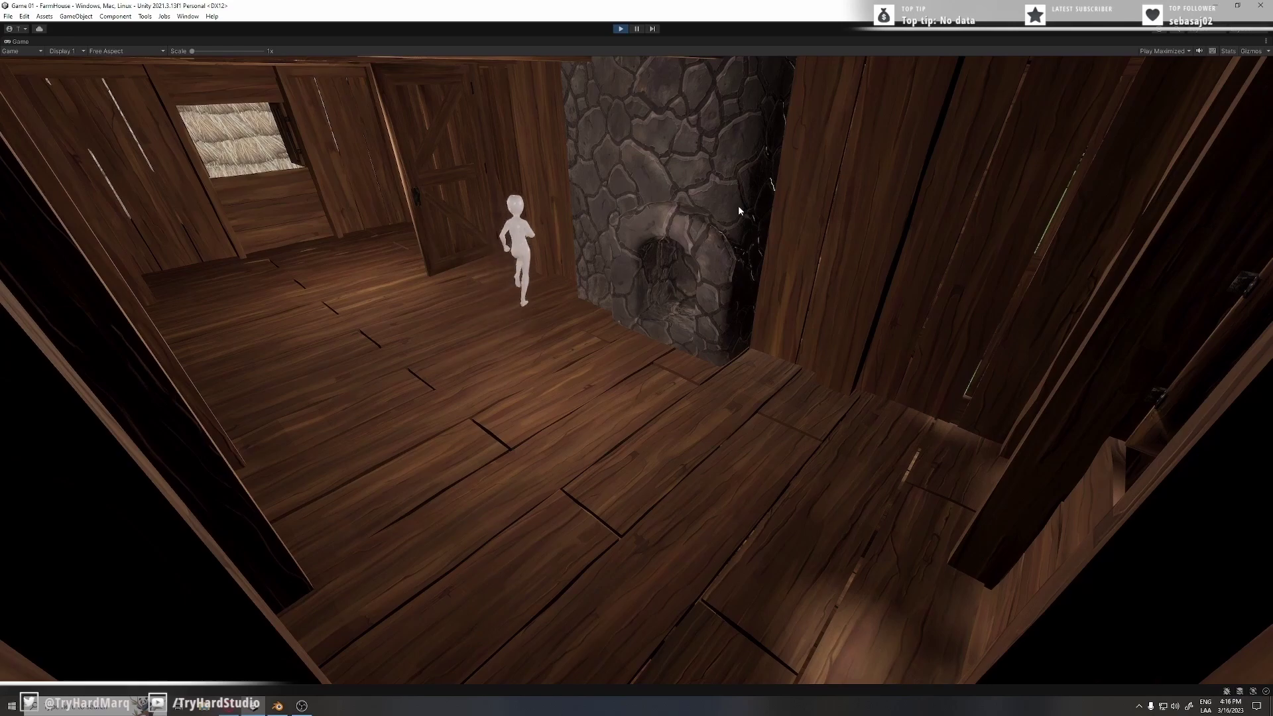
Bring the character back down the stairs and past the dining table to examine the ground floor and kitchen.
{"action": "key", "text": "d"}
{"action": "key", "text": "s"}
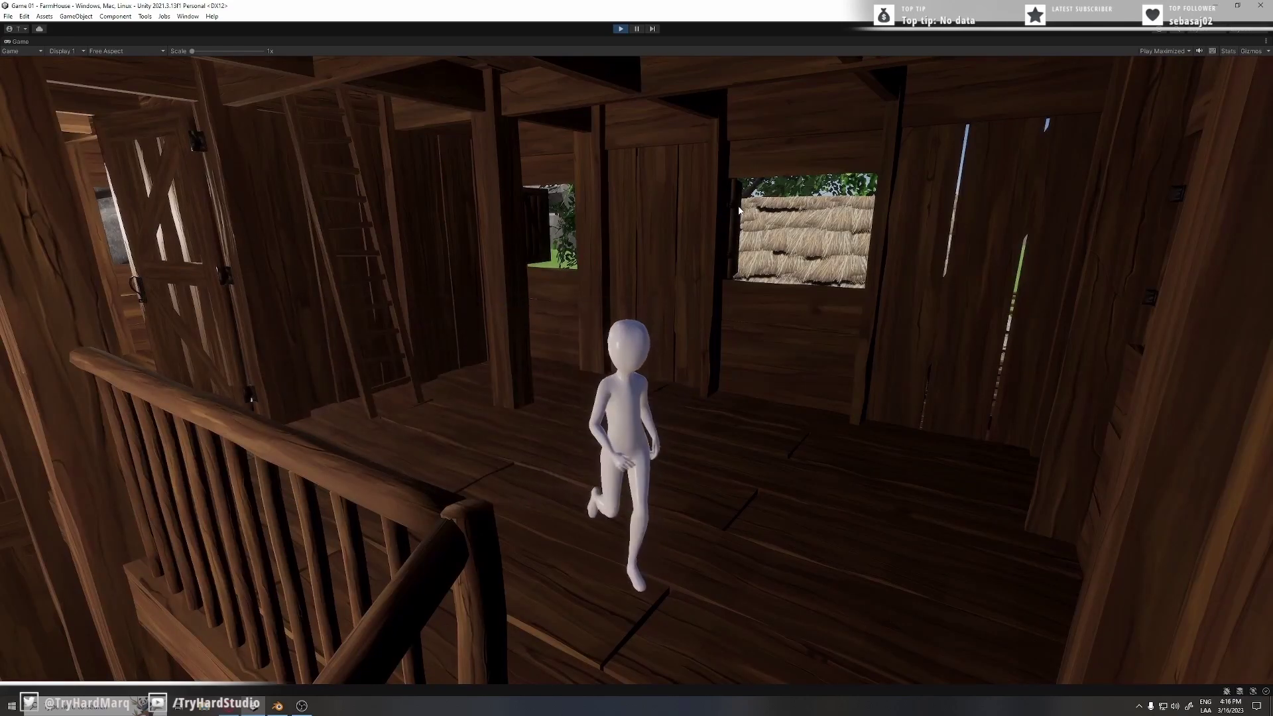
{"action": "key", "text": "s"}
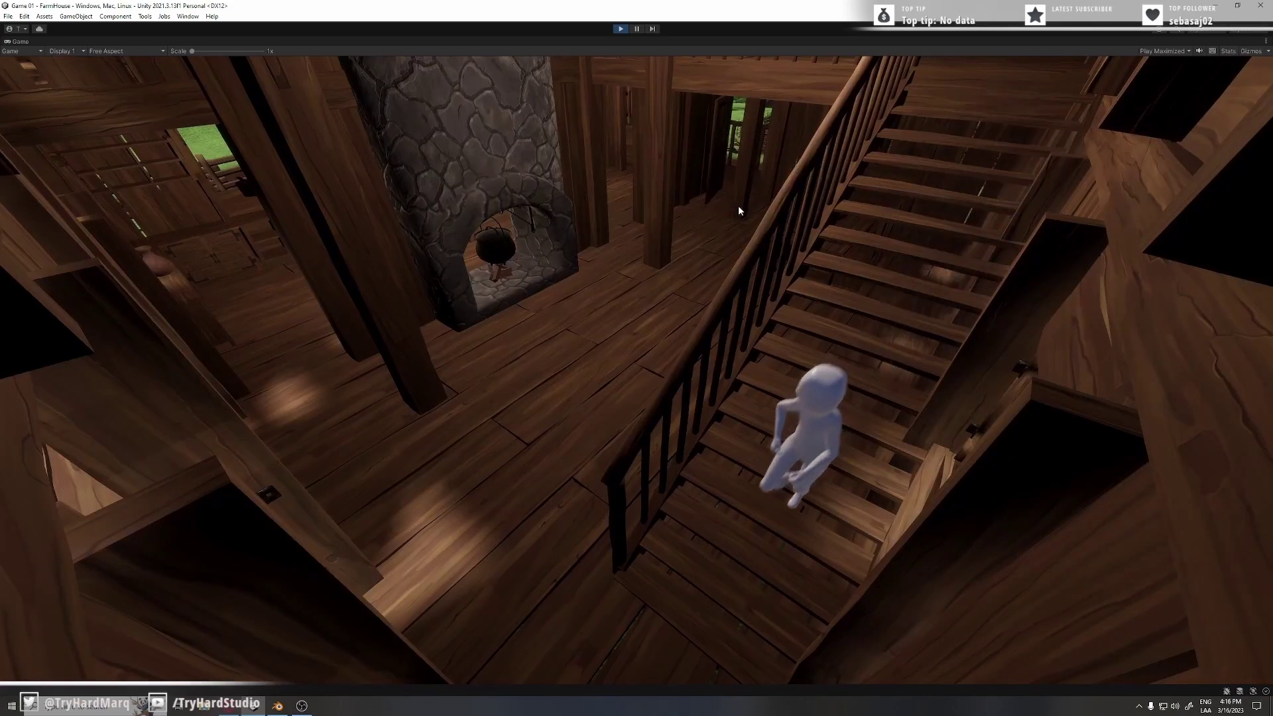
{"action": "key", "text": "w"}
{"action": "key", "text": "d"}
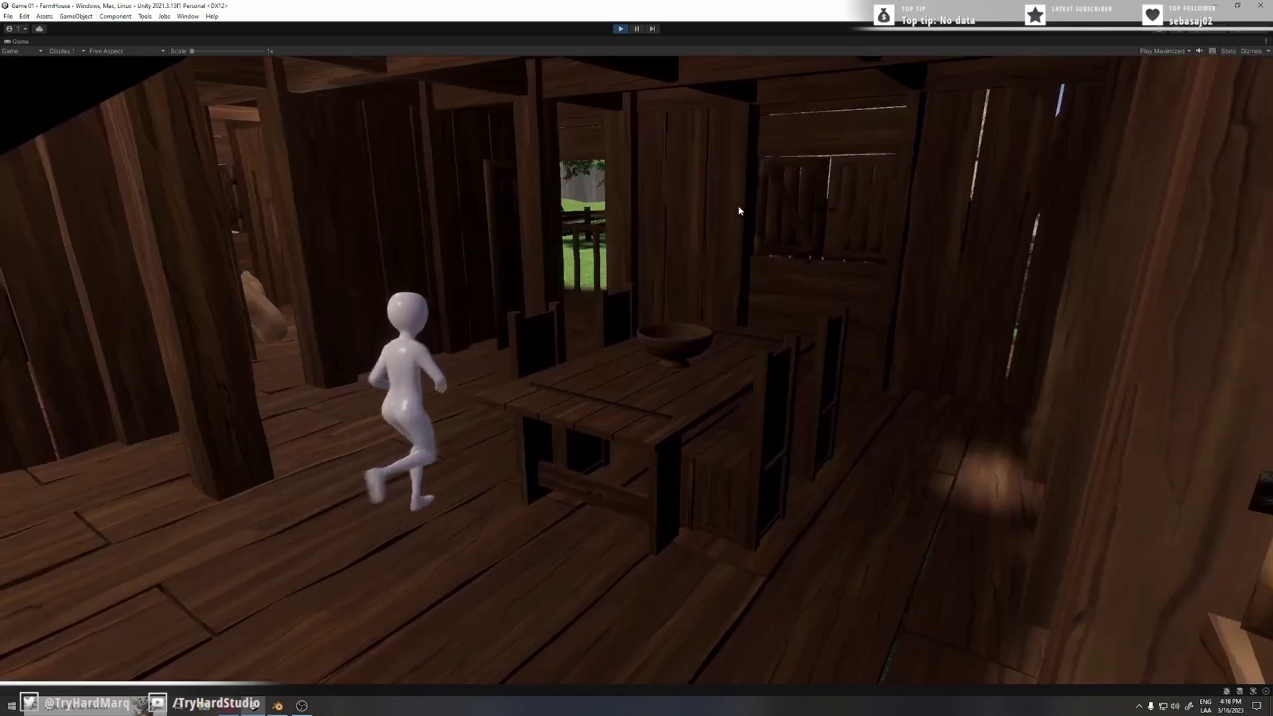
{"action": "key", "text": "w"}
{"action": "key", "text": "w"}
{"action": "key", "text": "a"}
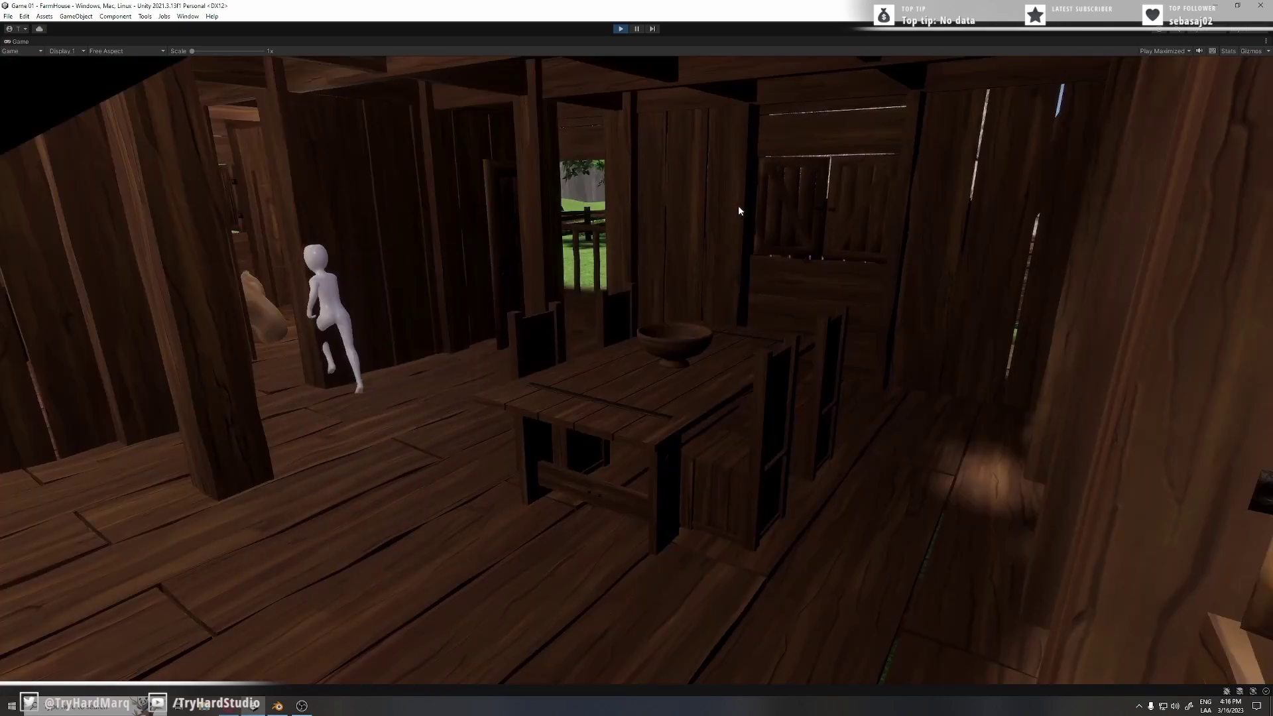
{"action": "key", "text": "w"}
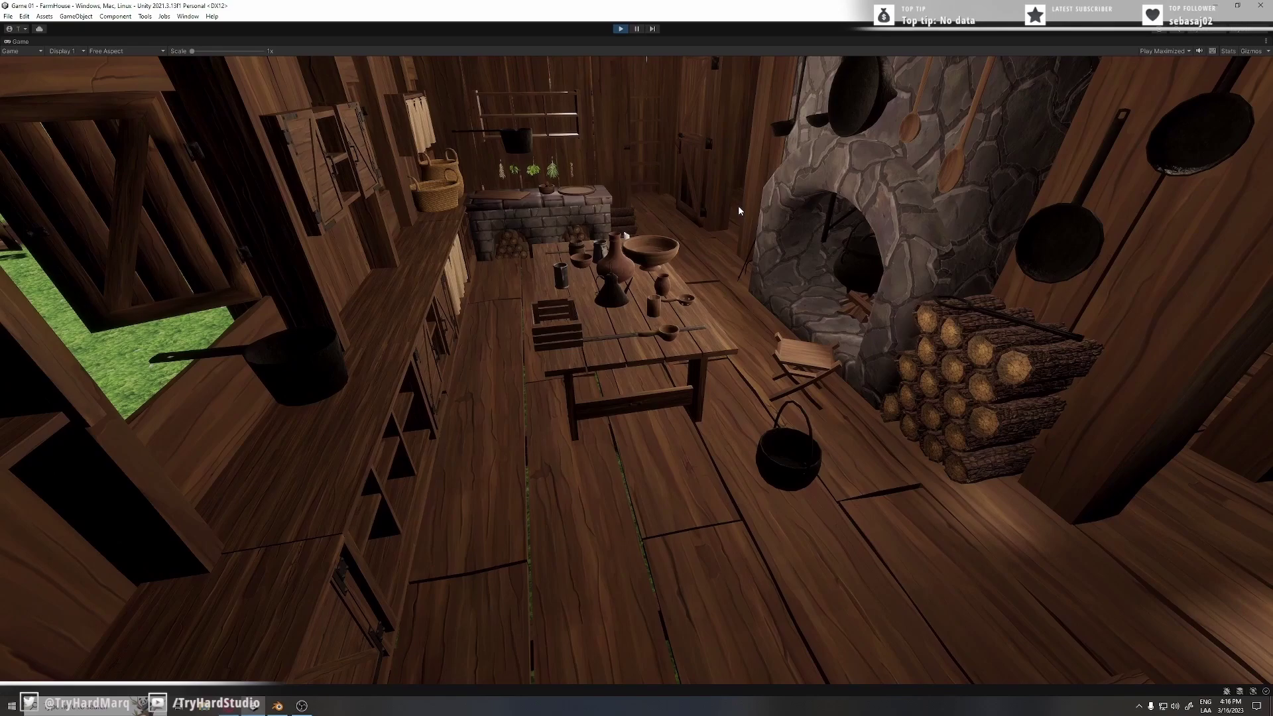
{"action": "key", "text": "s"}
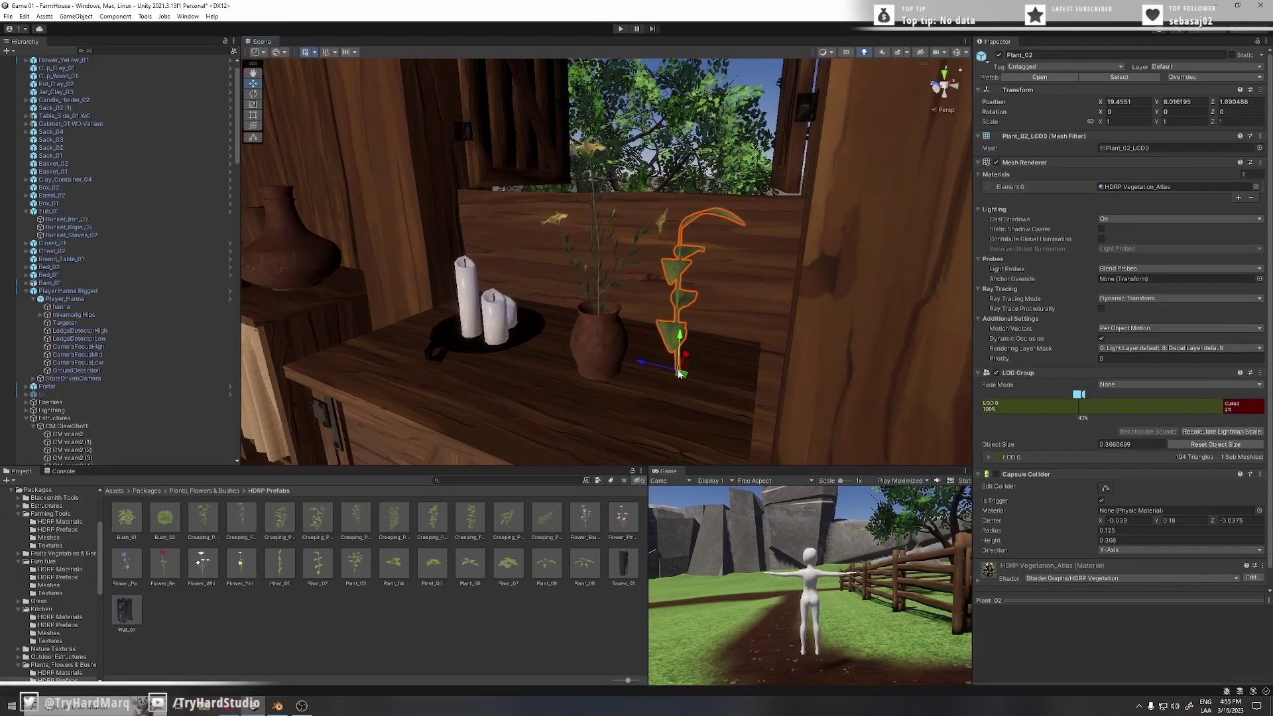
Rotate Plant_02 to about 44 degrees around Y and move it over to the clay flower pot by the window.
{"action": "right_click_drag", "start_coordinate": [729, 306], "coordinate": [719, 348]}
{"action": "key", "text": "w"}
{"action": "key", "text": "s"}
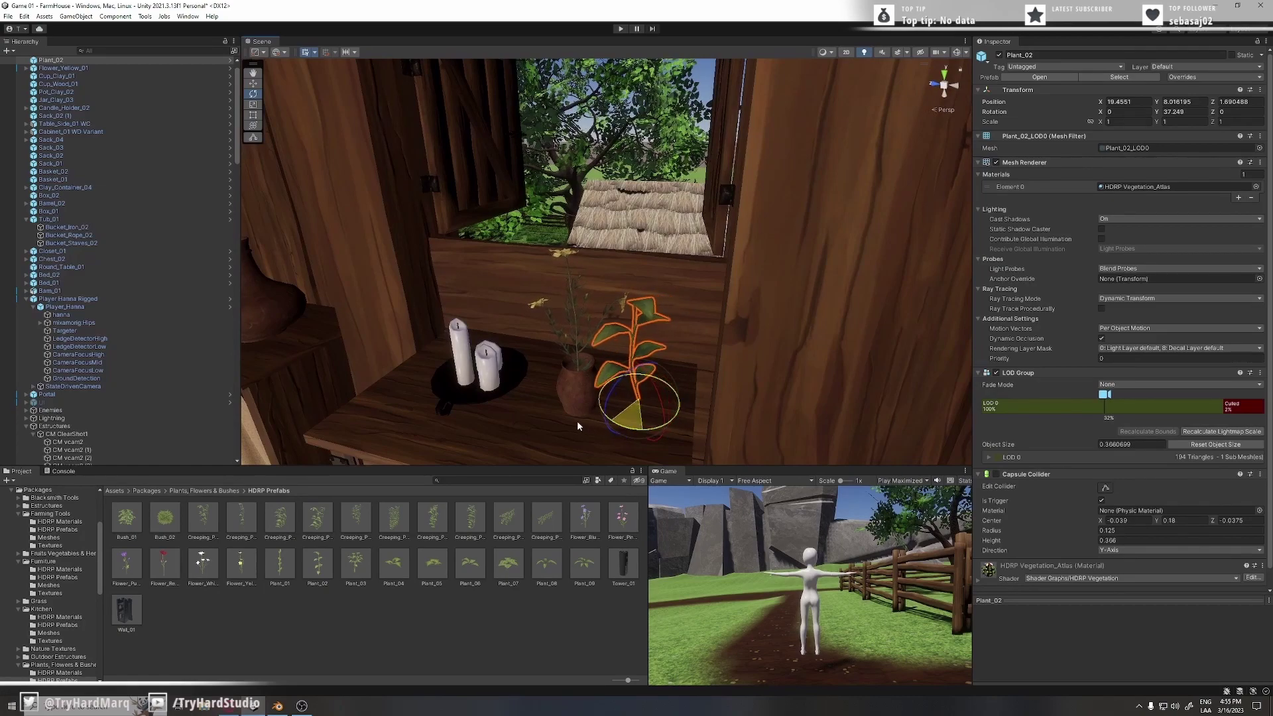
{"action": "mouse_move", "coordinate": [578, 422]}
{"action": "left_mouse_down"}
{"action": "mouse_move", "coordinate": [647, 434]}
{"action": "mouse_move", "coordinate": [587, 402]}
{"action": "left_mouse_up"}
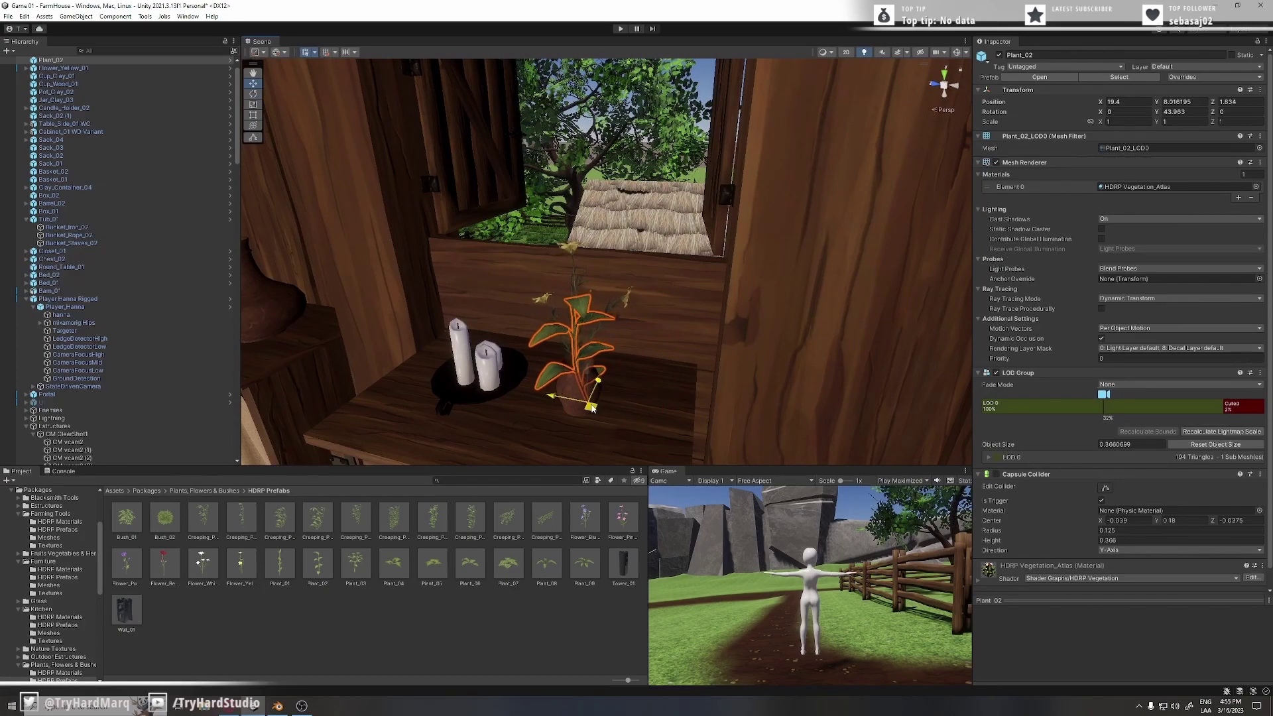
Scale Plant_02 uniformly to 0.726, seat it in the clay pot's opening, and turn it to about 83 degrees around Y.
{"action": "right_click_drag", "start_coordinate": [592, 407], "coordinate": [621, 345]}
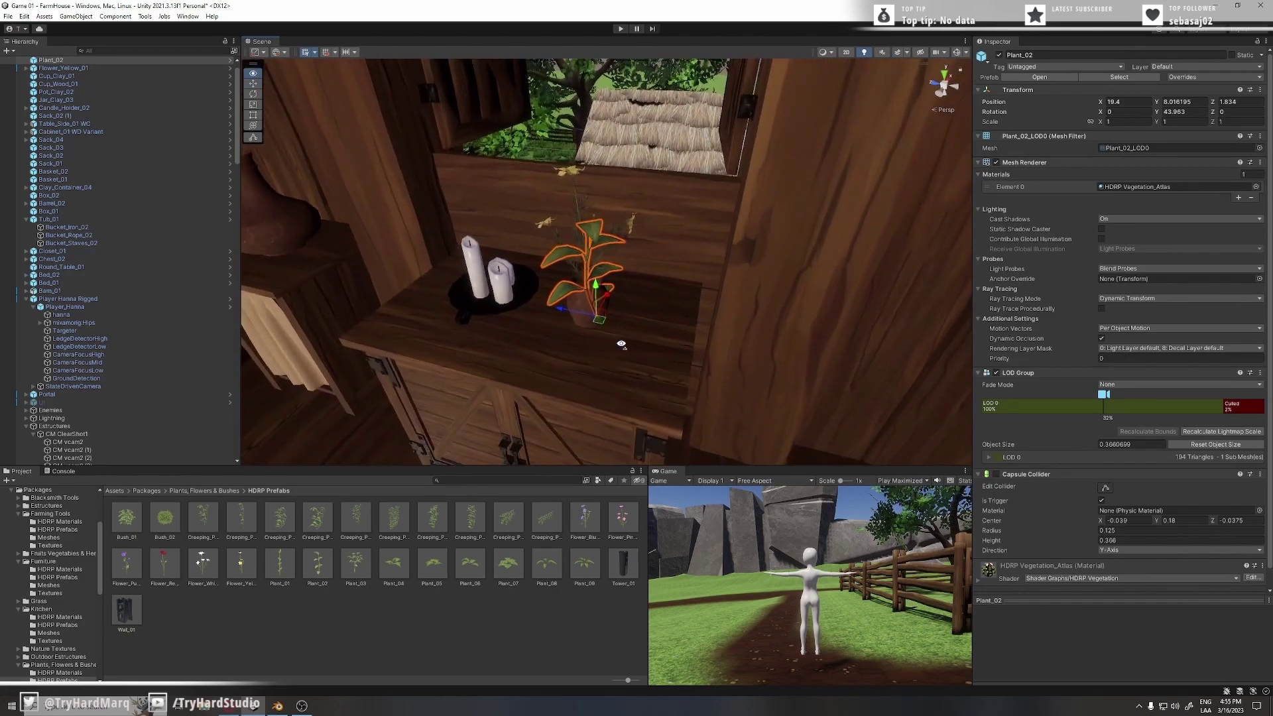
{"action": "scroll", "coordinate": [618, 346], "scroll_direction": "up", "scroll_amount": 3}
{"action": "scroll", "coordinate": [616, 347], "scroll_direction": "down", "scroll_amount": 2}
{"action": "key", "text": "e"}
{"action": "key", "text": "r"}
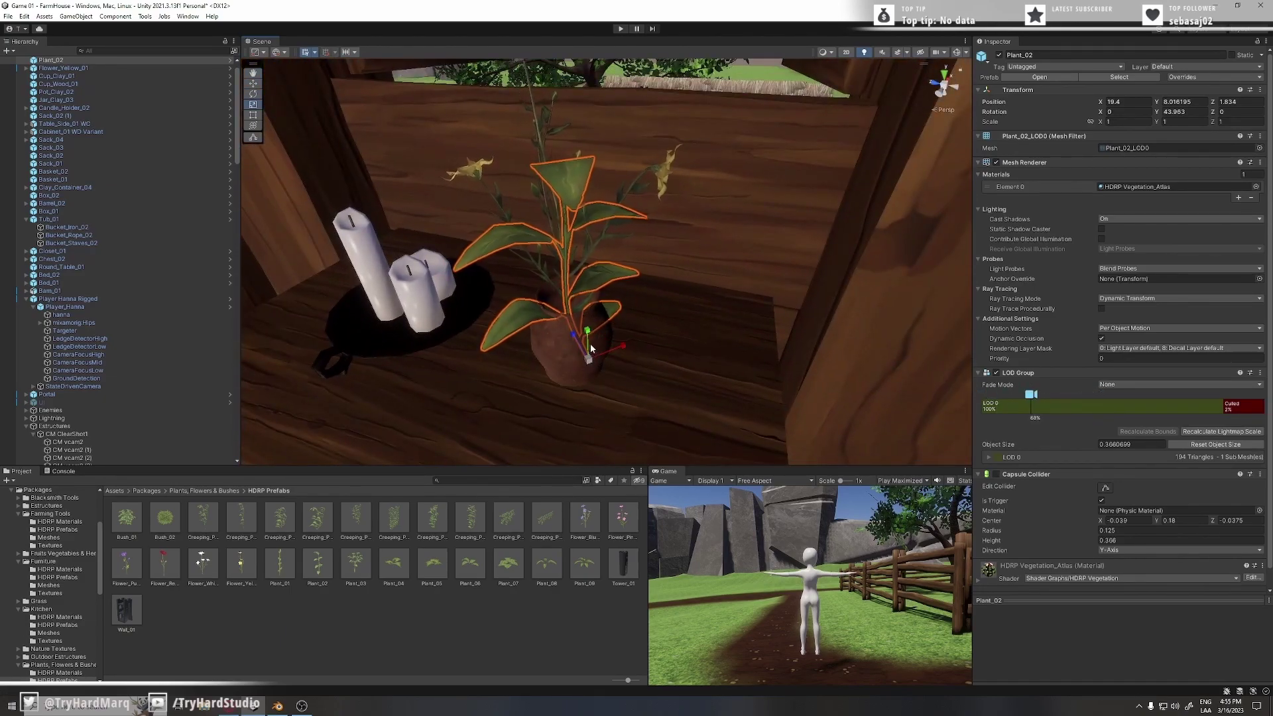
{"action": "left_click_drag", "start_coordinate": [589, 359], "coordinate": [545, 369]}
{"action": "key", "text": "e"}
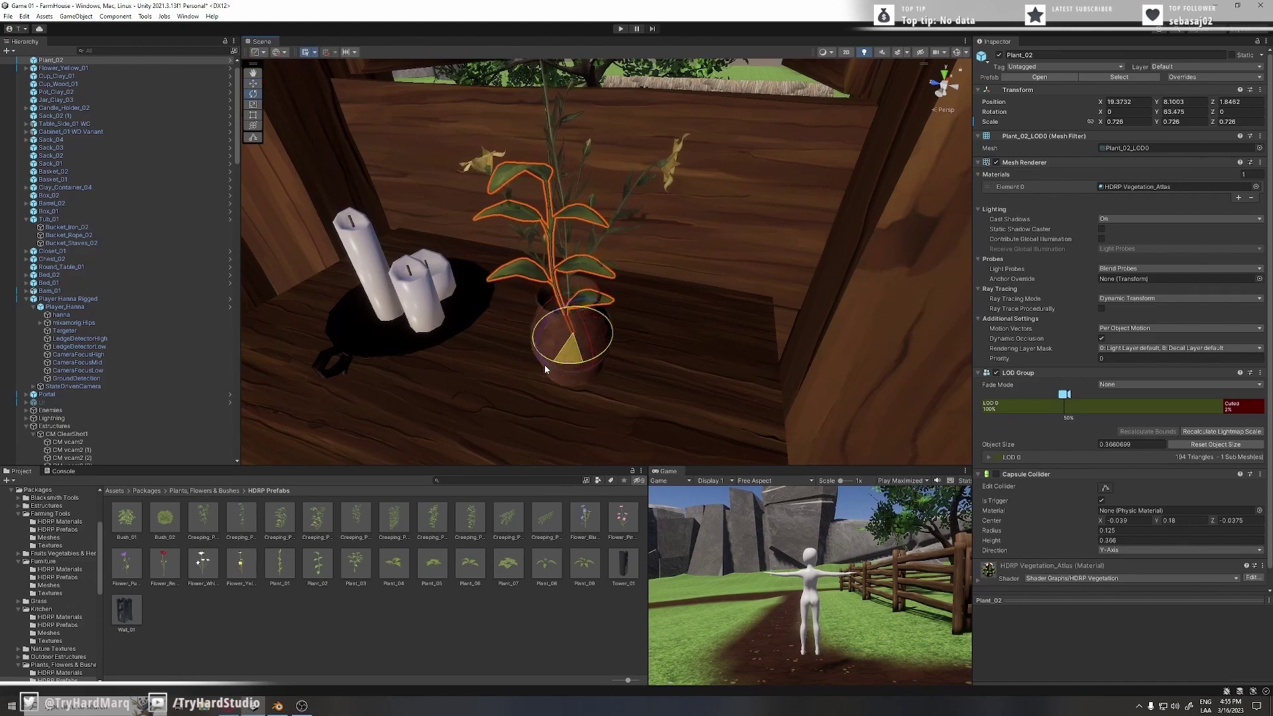
Turn Plant_02 to about 76 degrees around Y in the clay pot and slightly adjust its uniform scale.
{"action": "right_click_drag", "start_coordinate": [568, 305], "coordinate": [577, 262]}
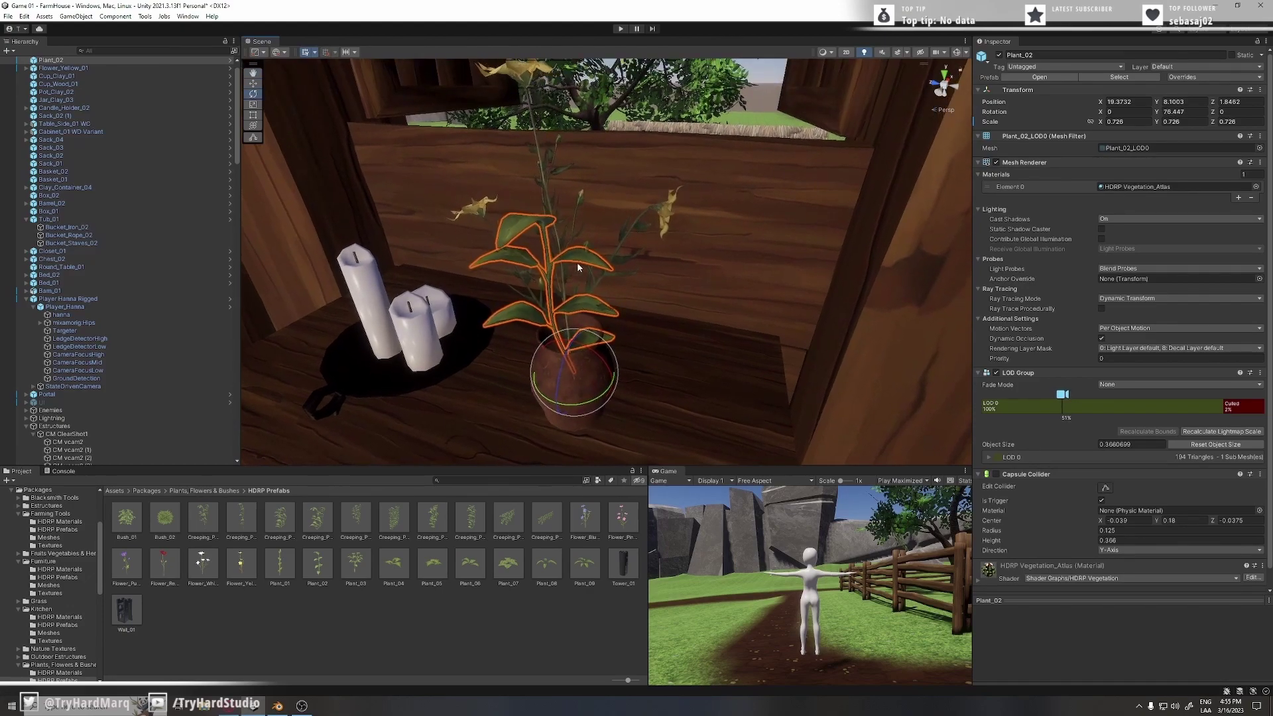
{"action": "left_click", "coordinate": [646, 369]}
{"action": "right_click_drag", "start_coordinate": [612, 376], "coordinate": [724, 300]}
{"action": "key", "text": "d"}
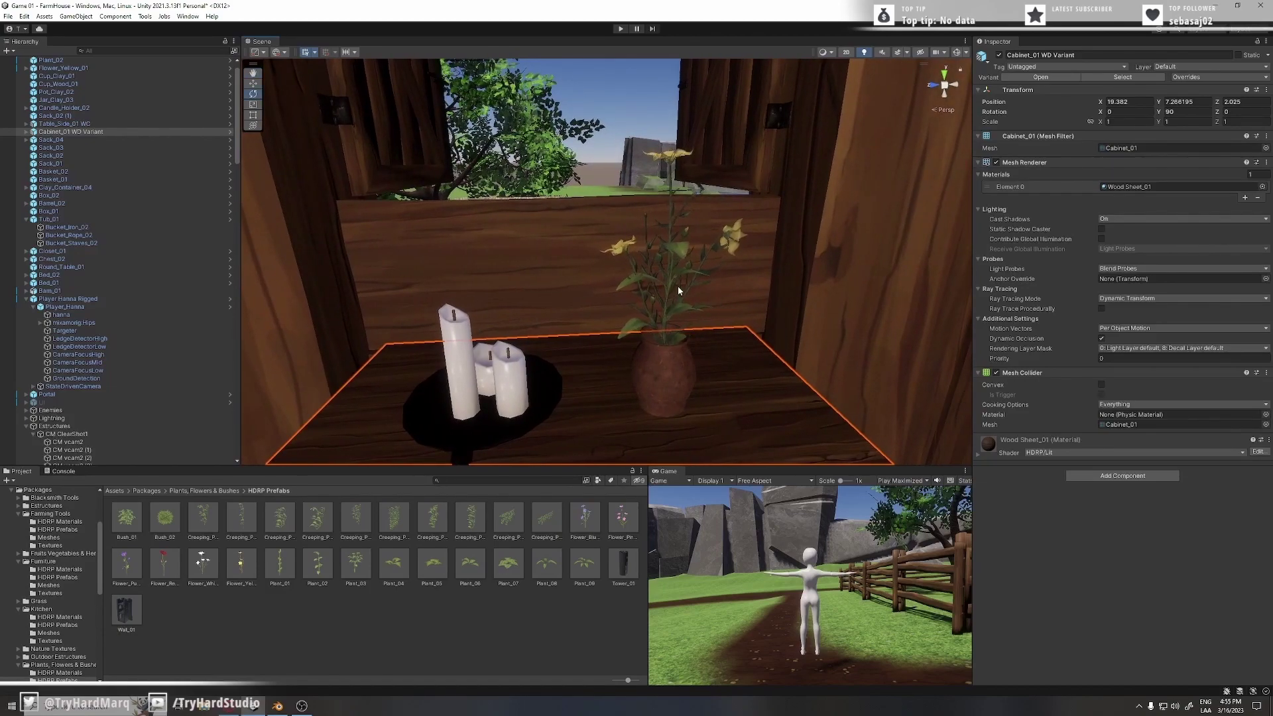
{"action": "left_click", "coordinate": [678, 290]}
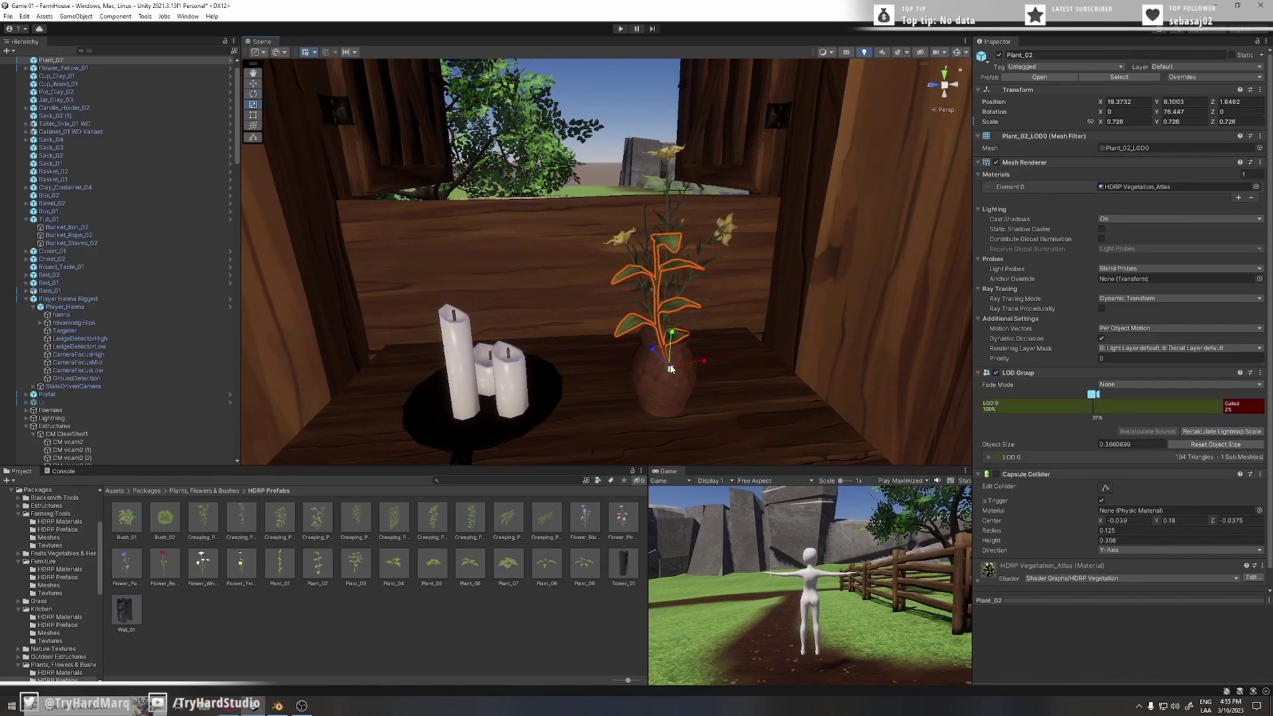
{"action": "left_click_drag", "start_coordinate": [671, 369], "coordinate": [670, 374]}
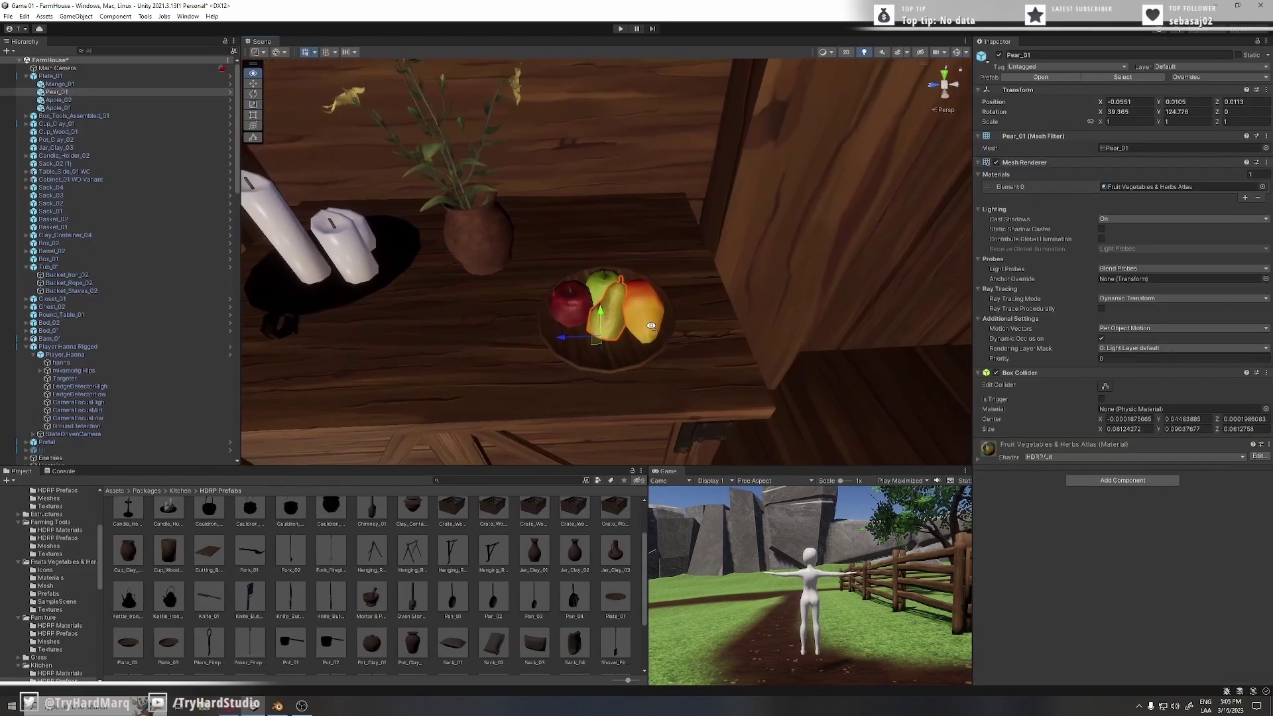
Rotate Plate_01 with its fruit around the vertical axis on the cabinet so the apples face the room.
{"action": "key", "text": "w"}
{"action": "mouse_move", "coordinate": [653, 343]}
{"action": "right_mouse_down"}
{"action": "mouse_move", "coordinate": [659, 389]}
{"action": "mouse_move", "coordinate": [685, 348]}
{"action": "mouse_move", "coordinate": [670, 361]}
{"action": "mouse_move", "coordinate": [520, 332]}
{"action": "mouse_move", "coordinate": [662, 329]}
{"action": "right_mouse_up"}
{"action": "left_click", "coordinate": [632, 307]}
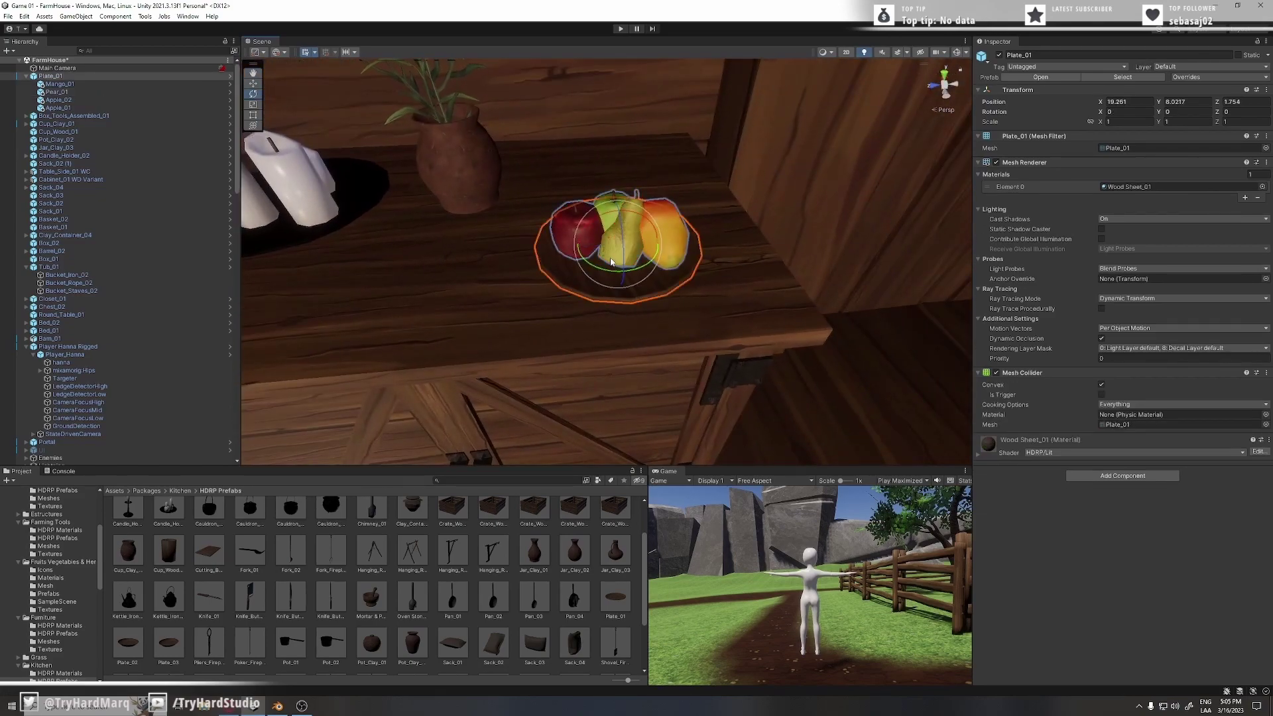
{"action": "left_click_drag", "start_coordinate": [594, 263], "coordinate": [739, 265]}
{"action": "right_click_drag", "start_coordinate": [739, 264], "coordinate": [679, 302]}
{"action": "scroll", "coordinate": [675, 165], "scroll_direction": "down", "scroll_amount": 5}
{"action": "scroll", "coordinate": [675, 167], "scroll_direction": "down", "scroll_amount": 2}
{"action": "left_click", "coordinate": [675, 167]}
{"action": "key", "text": "w"}
{"action": "key", "text": "w"}
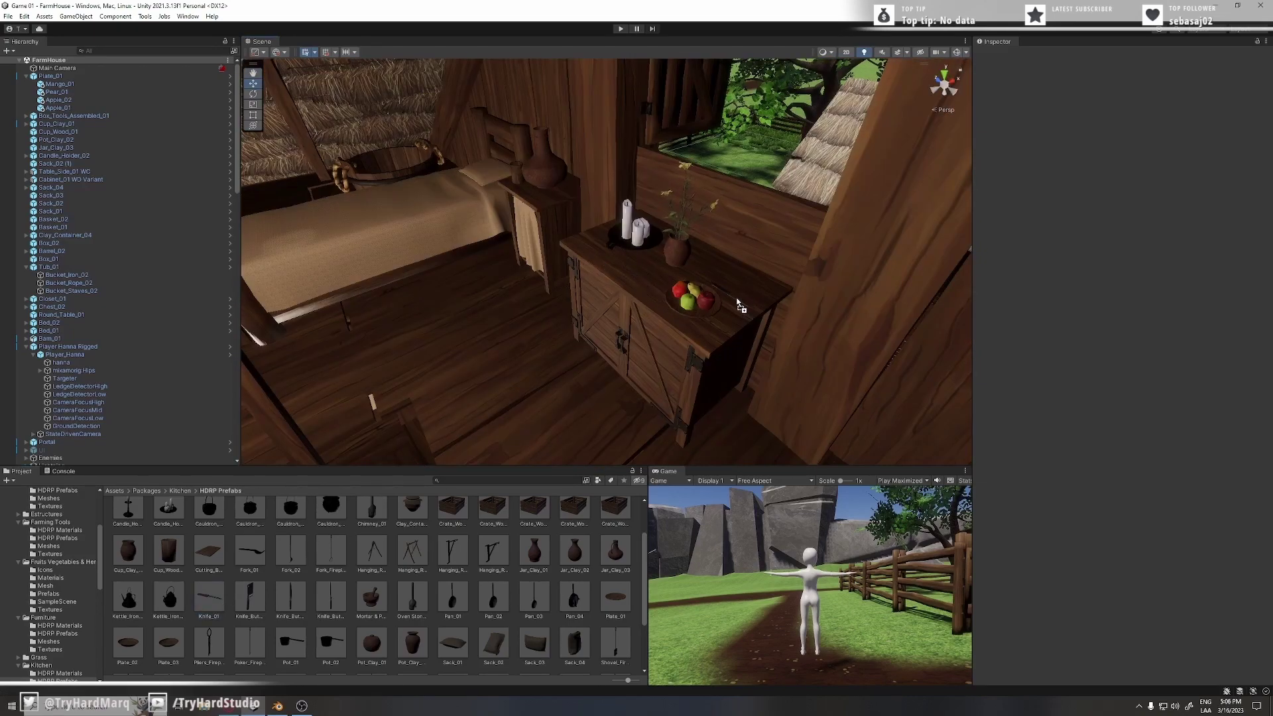
Place Knife_01 beside the fruit plate on the cabinet, turned about 43 degrees around Y and raised to a Y position of 8.0211.
{"action": "left_click_drag", "start_coordinate": [742, 308], "coordinate": [744, 306]}
{"action": "right_click_drag", "start_coordinate": [744, 306], "coordinate": [822, 319]}
{"action": "key", "text": "w"}
{"action": "left_click_drag", "start_coordinate": [822, 318], "coordinate": [711, 302], "text": "alt"}
{"action": "mouse_move", "coordinate": [630, 264]}
{"action": "left_mouse_down"}
{"action": "mouse_move", "coordinate": [620, 283]}
{"action": "mouse_move", "coordinate": [575, 290]}
{"action": "mouse_move", "coordinate": [636, 272]}
{"action": "left_mouse_up"}
{"action": "key", "text": "w"}
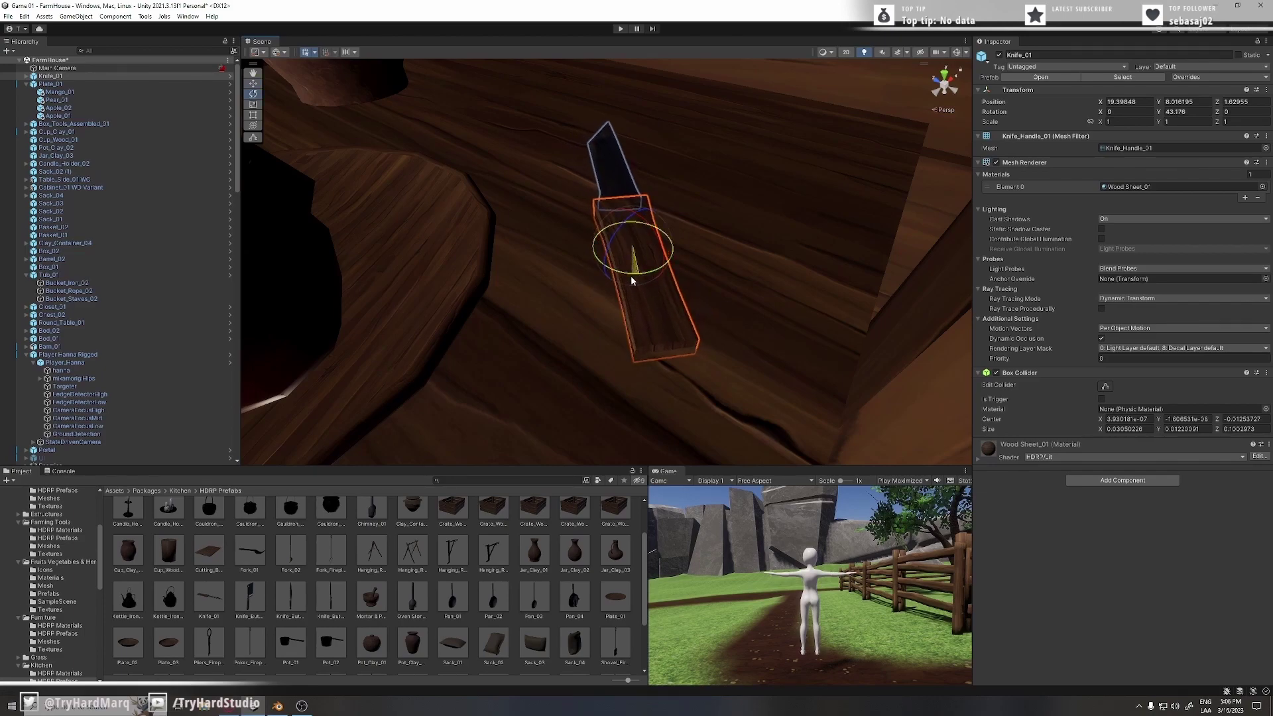
{"action": "key", "text": "w"}
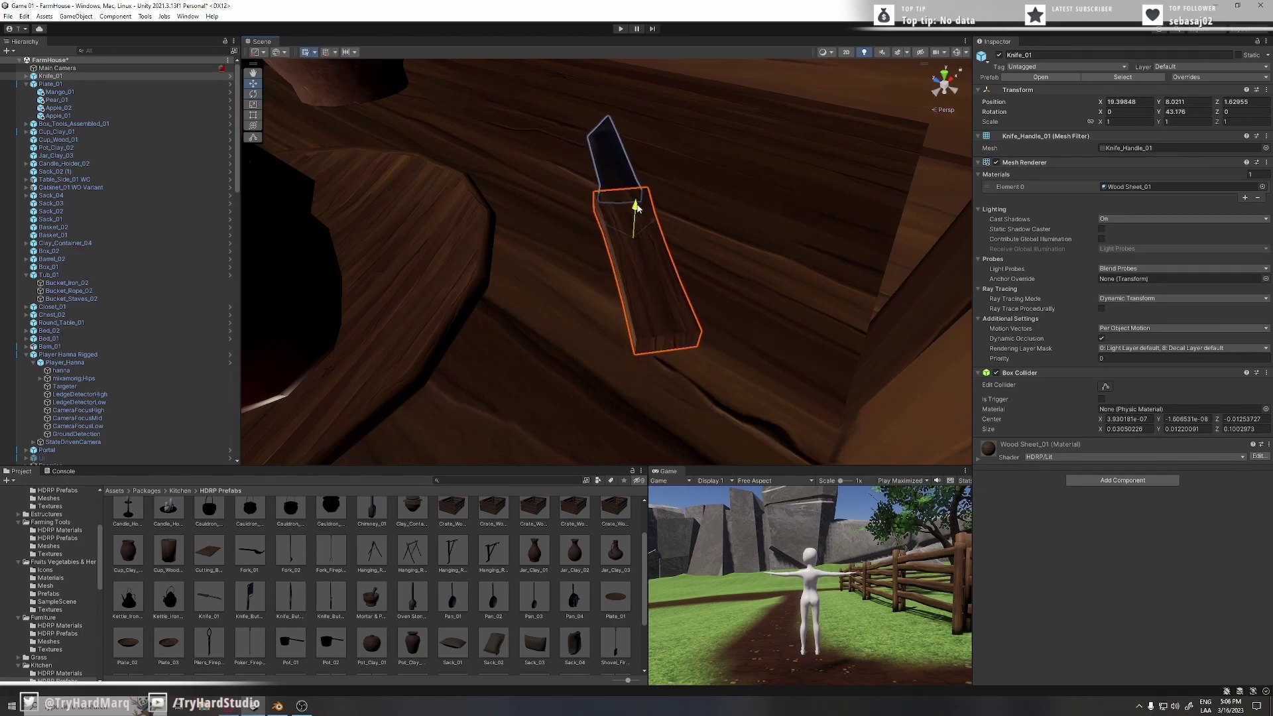
{"action": "scroll", "coordinate": [639, 210], "scroll_direction": "down", "scroll_amount": 5}
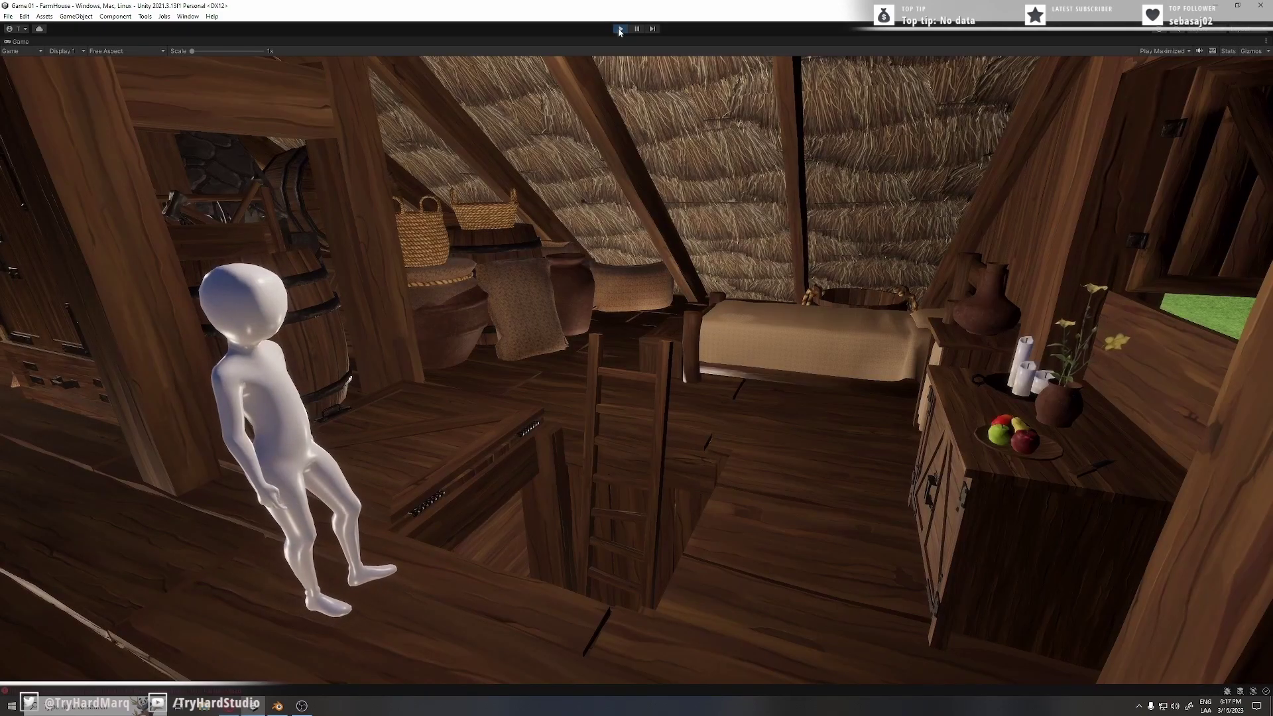
Walk the character through the attic, the round-table room and the bedroom in play mode to examine their furnishings.
{"action": "key", "text": "w"}
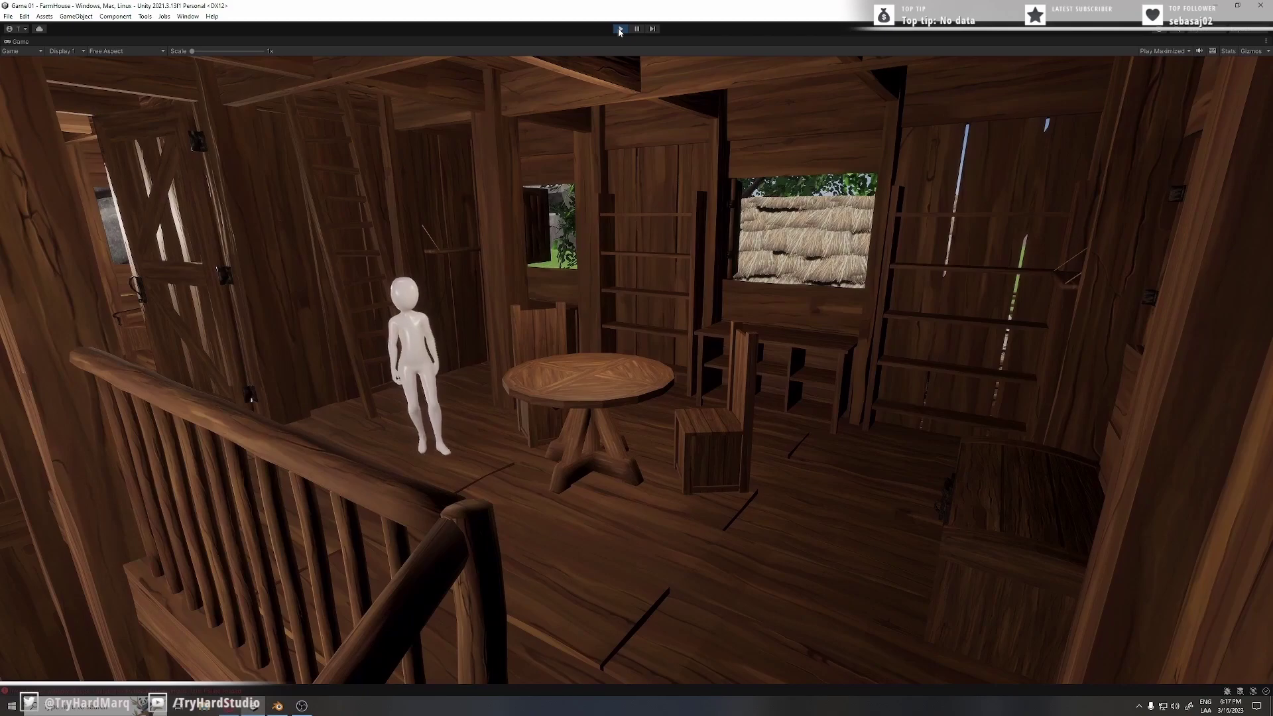
{"action": "key", "text": "a"}
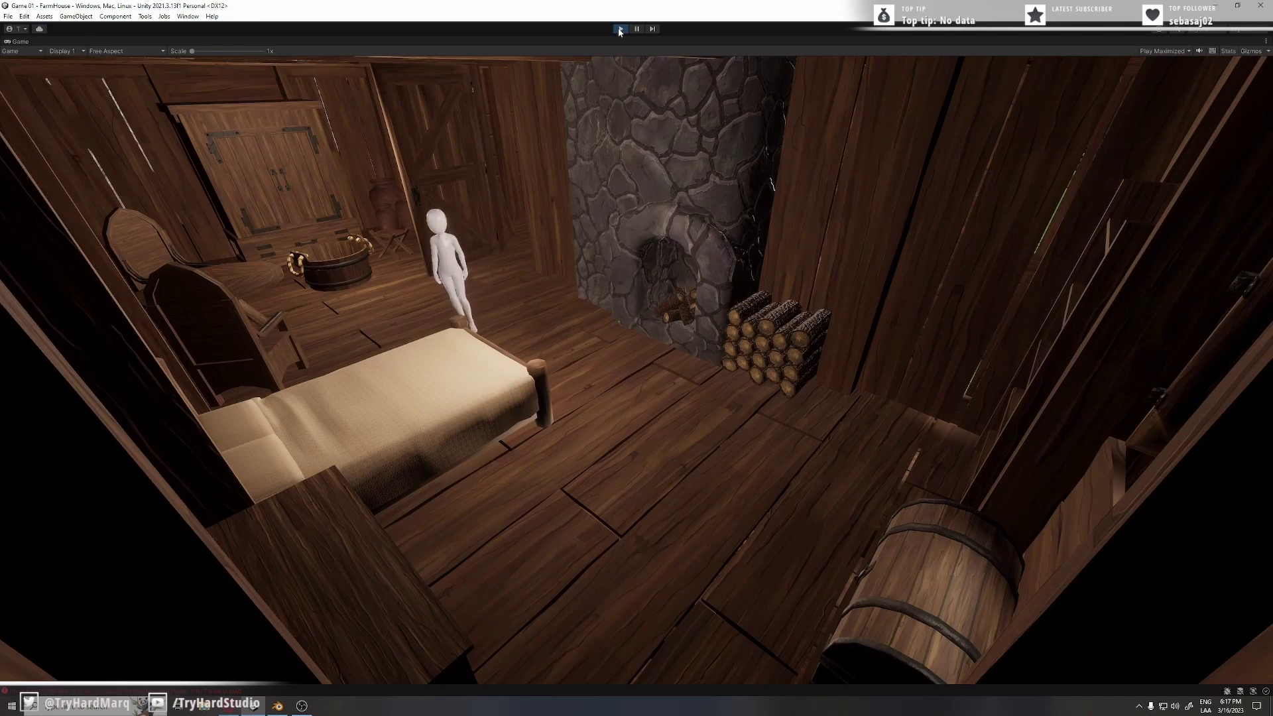
{"action": "key", "text": "d"}
{"action": "key", "text": "d"}
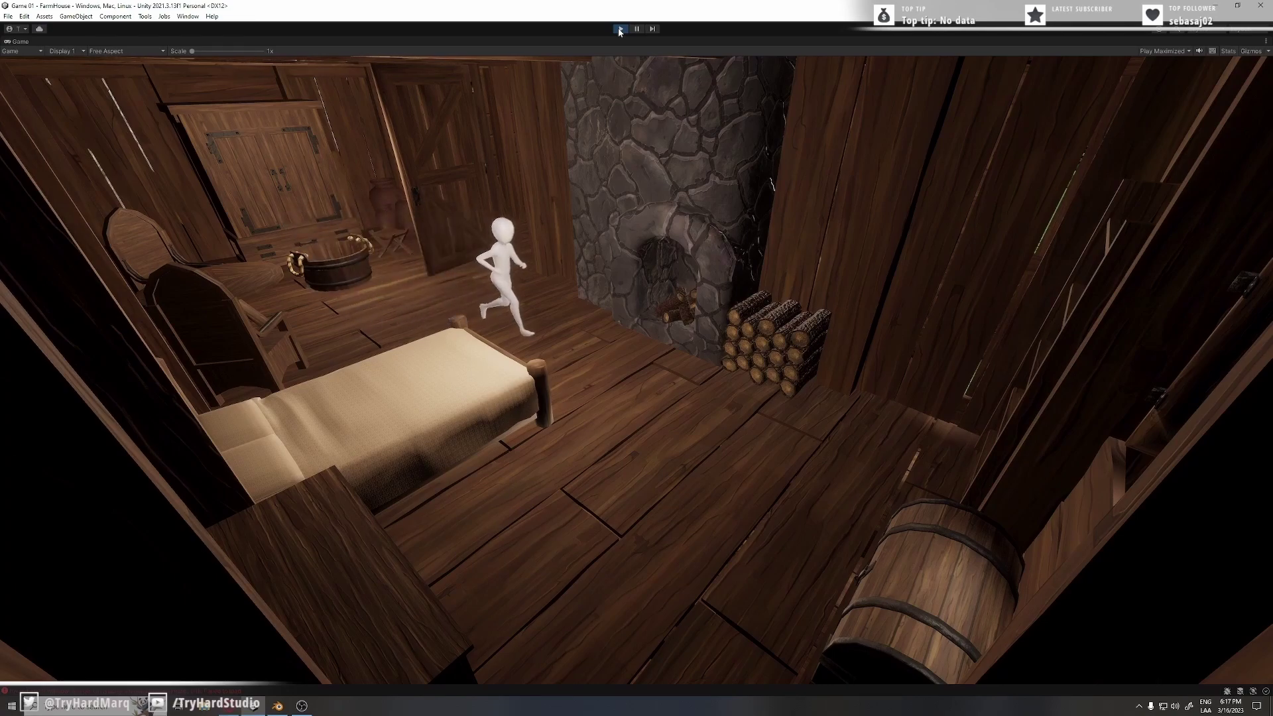
{"action": "key", "text": "s"}
{"action": "key", "text": "a"}
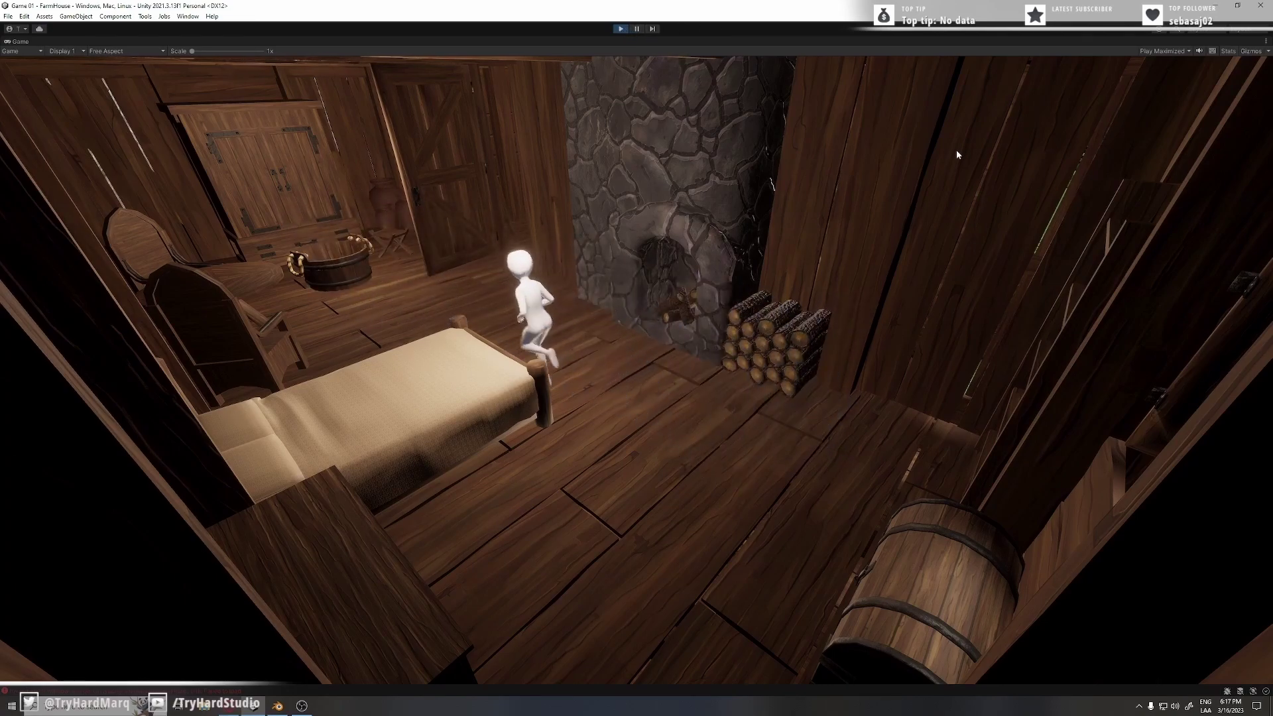
{"action": "key", "text": "d"}
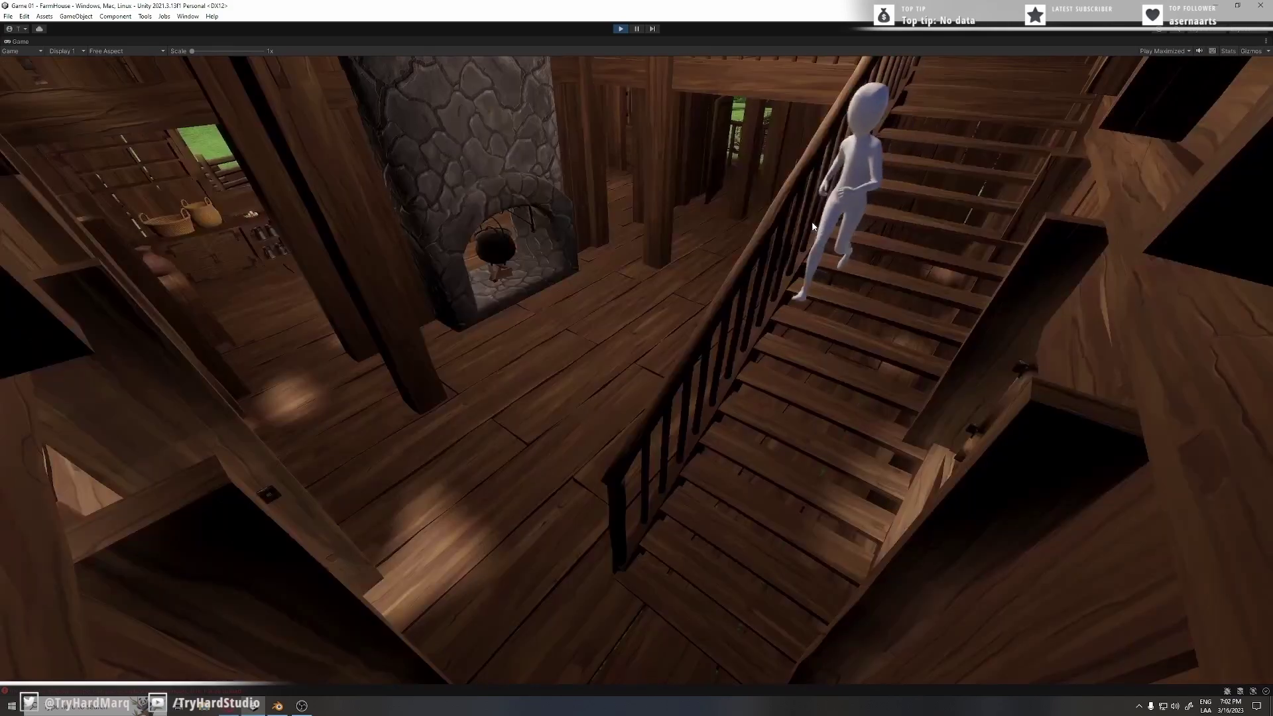
Run the character down the stairs and into the kitchen to examine the fireplace, counters and worktable.
{"action": "key", "text": "s"}
{"action": "key", "text": "a"}
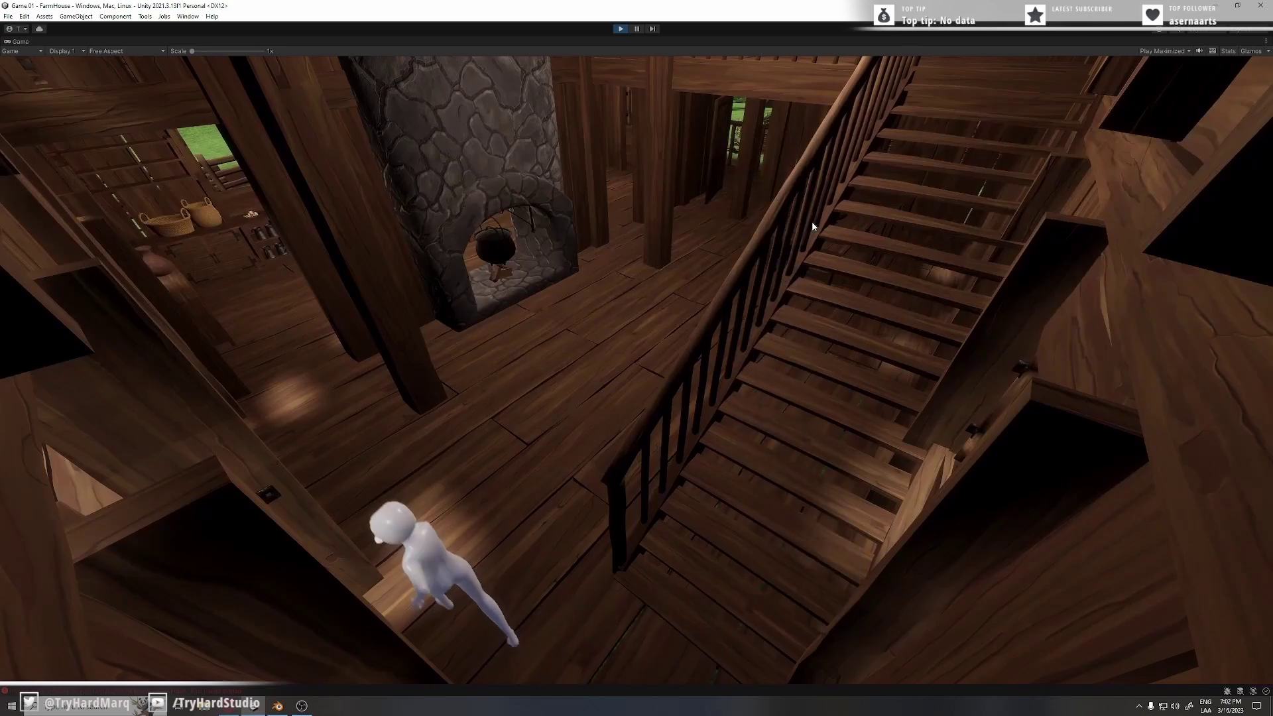
{"action": "key", "text": "w"}
{"action": "key", "text": "a"}
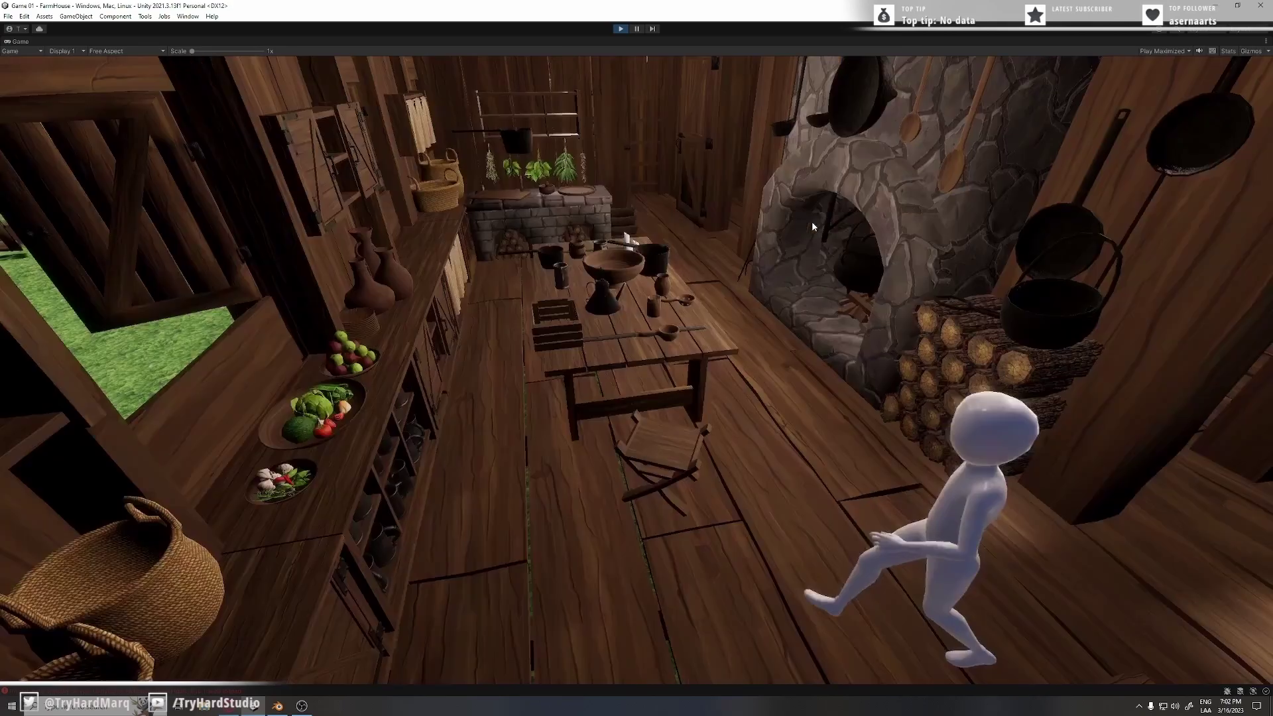
{"action": "key", "text": "a"}
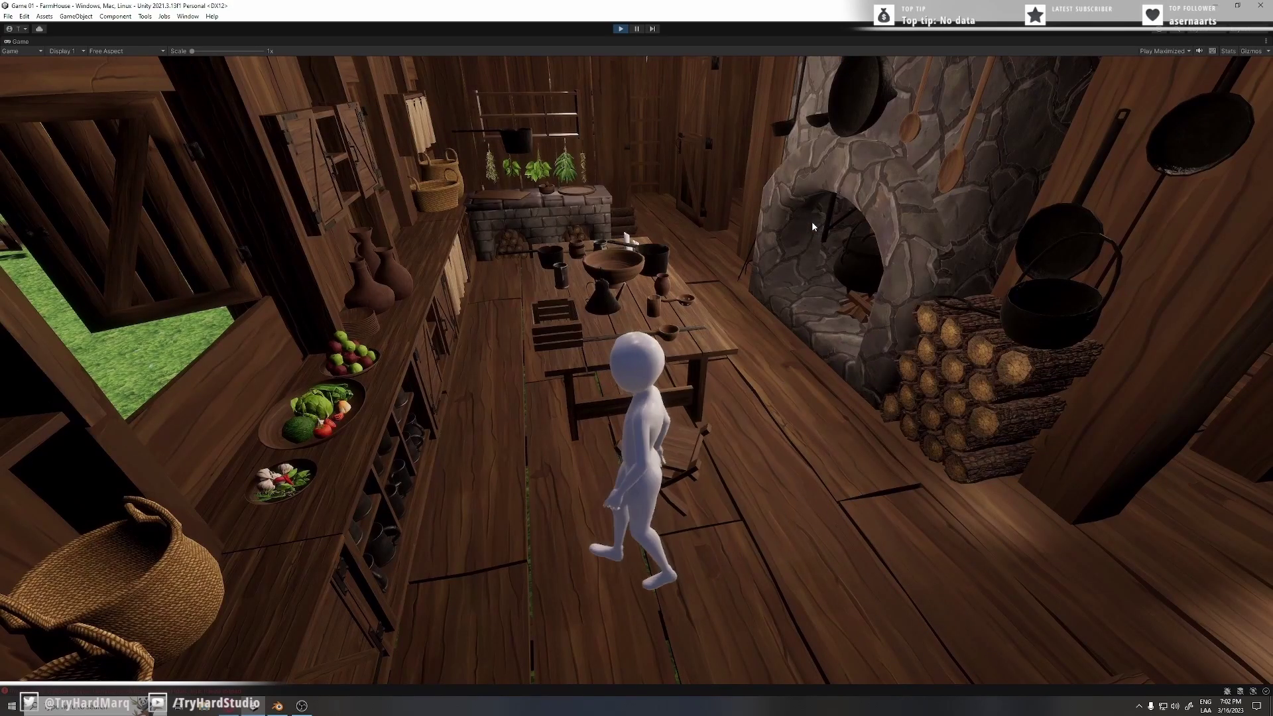